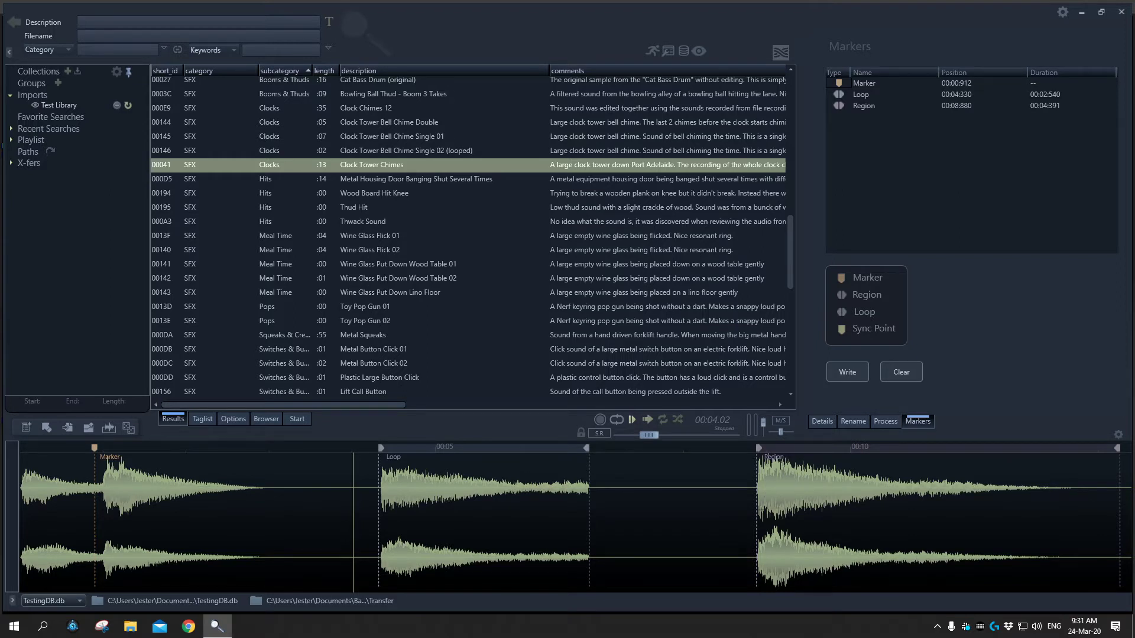
# Turn the waveform's Hide Markers option on and back off.
pyautogui.click(1119, 441)
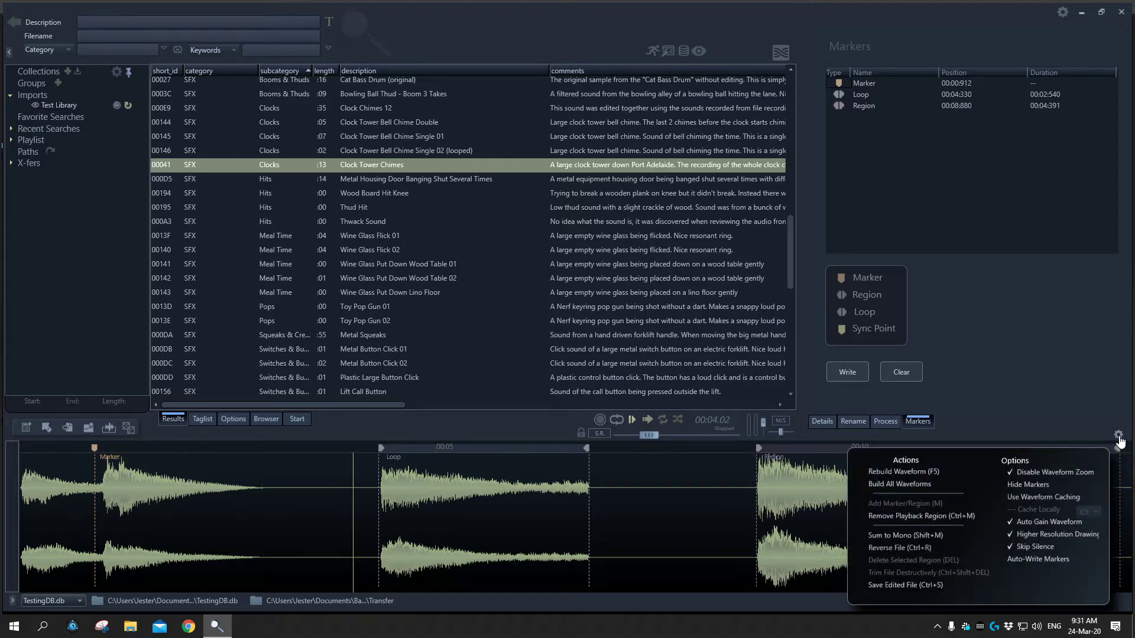
pyautogui.click(1026, 485)
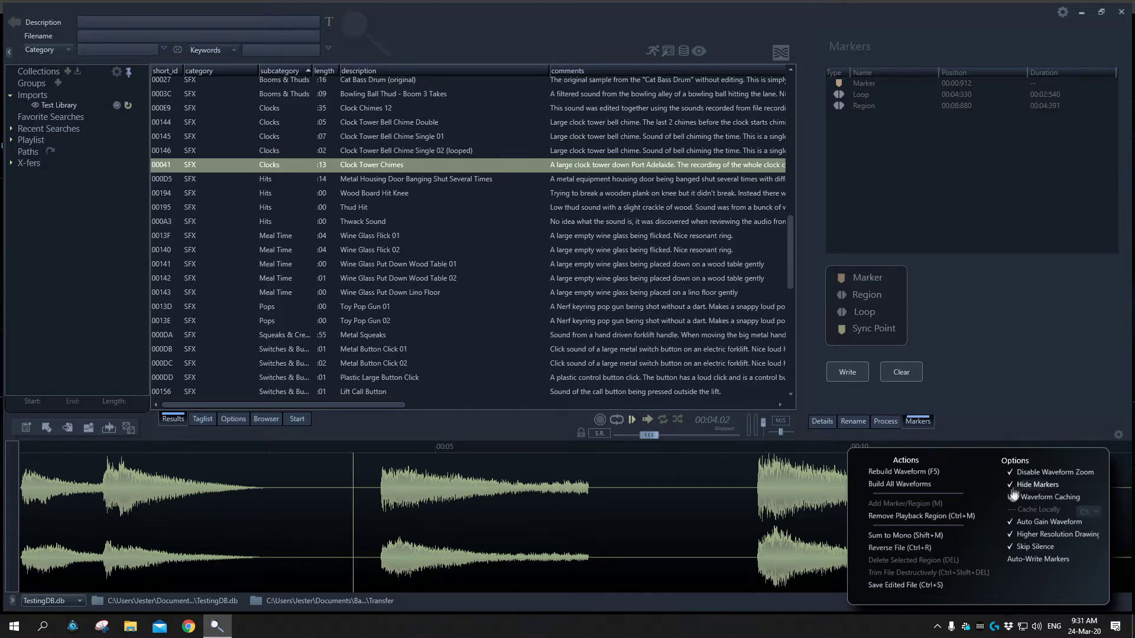
pyautogui.click(1033, 485)
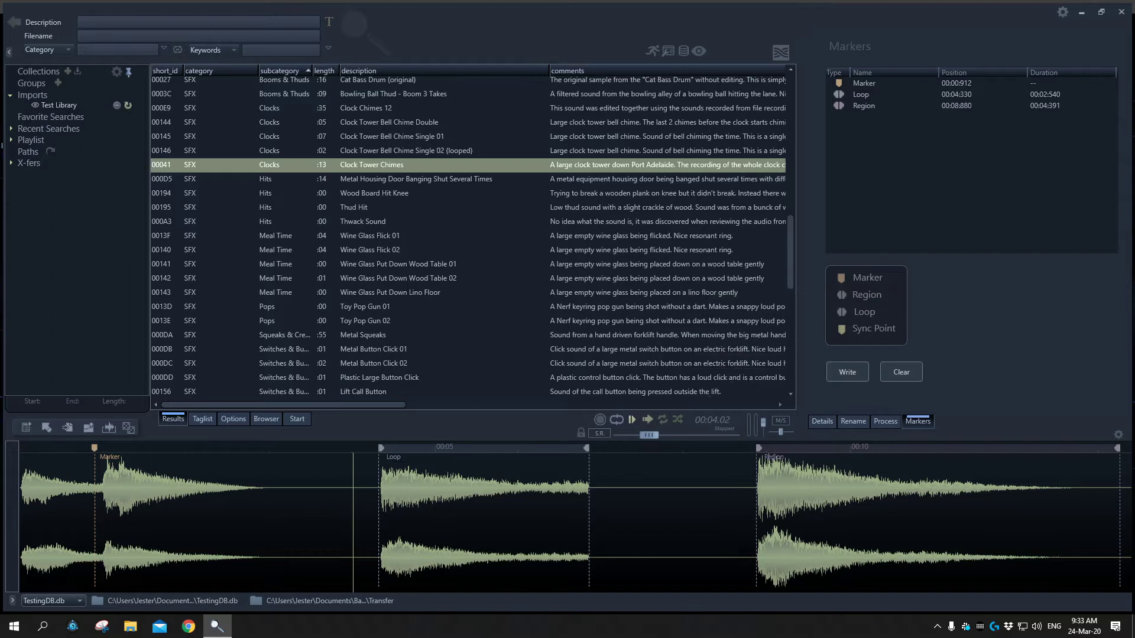
# Examine the CUE chunk of Clock Tower Chimes in the Metadata Viewer and close the viewer.
pyautogui.press('F3')
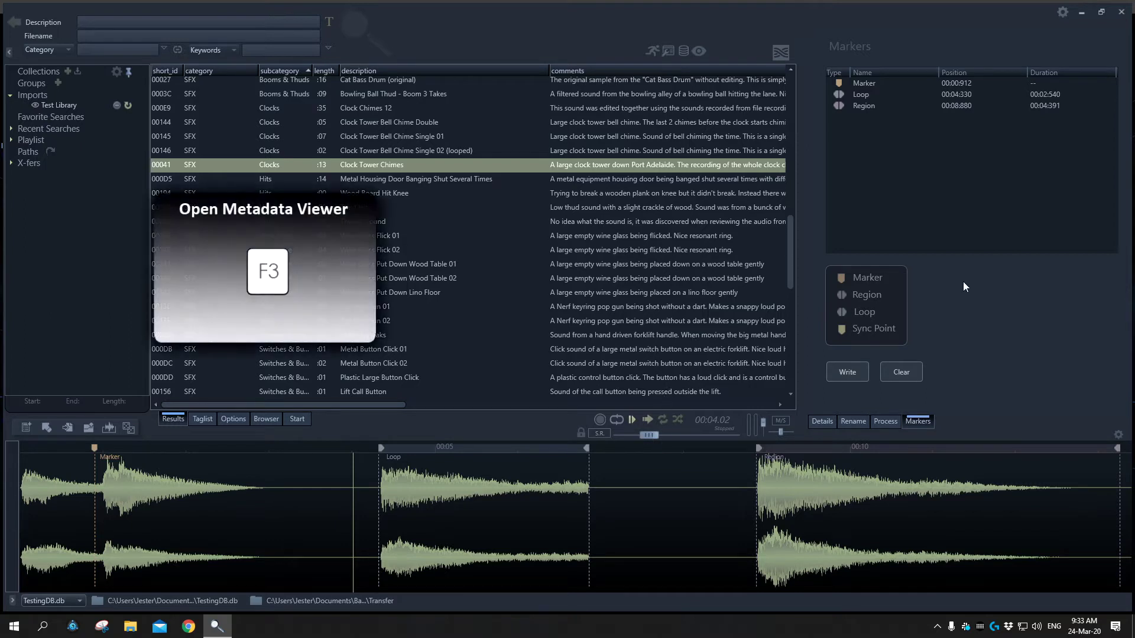
pyautogui.scroll(-5, 588, 244)
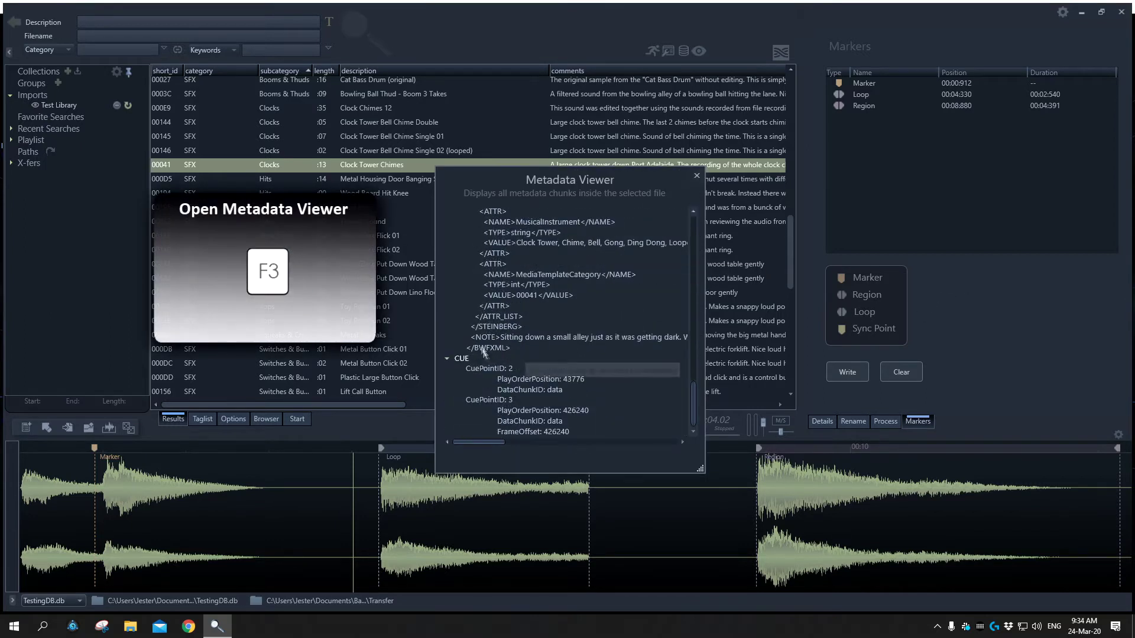
pyautogui.scroll(1, 520, 408)
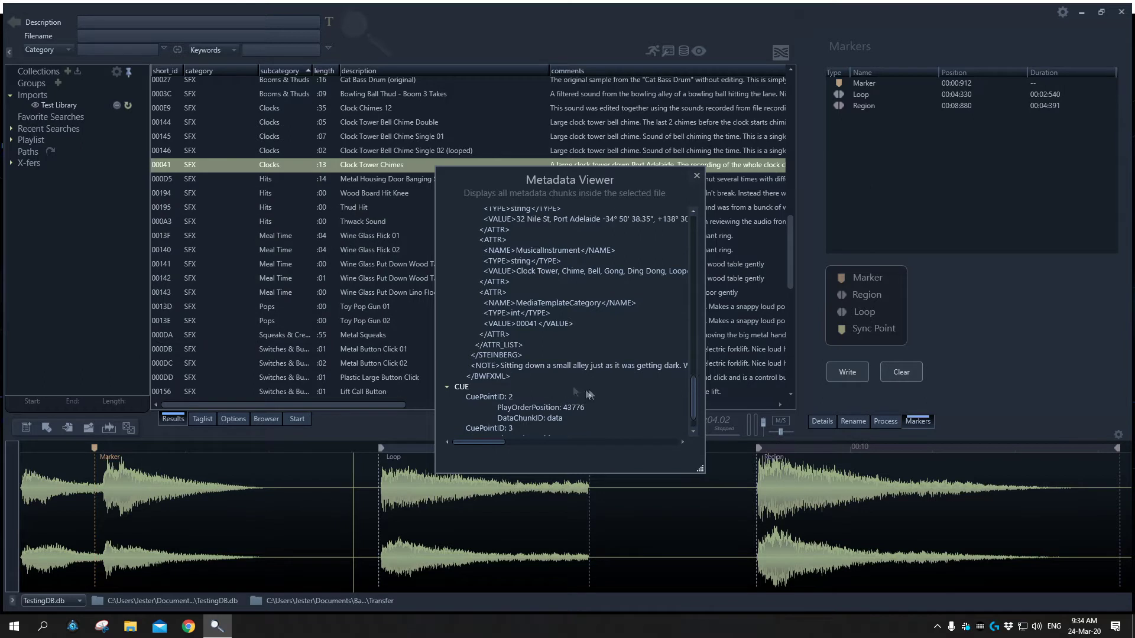
pyautogui.click(696, 176)
# Add a sync point at about 3.441 s on the Clock Tower Chimes waveform, between the Marker and the Loop.
pyautogui.click(305, 503)
pyautogui.click(841, 329)
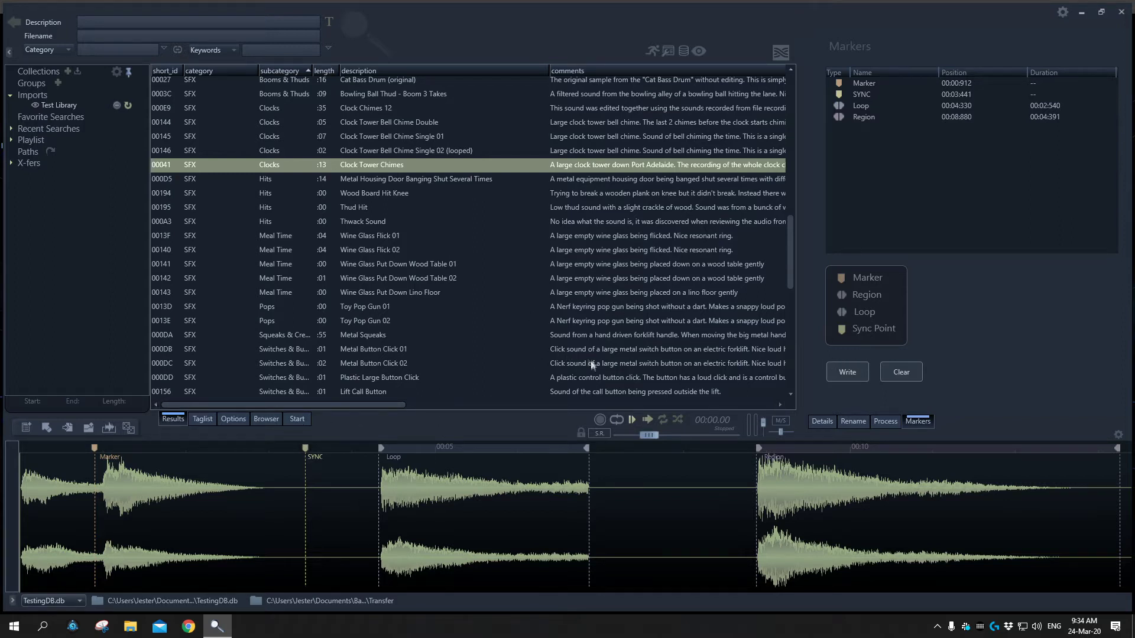
# Examine the CUE and iXML chunks in the Metadata Viewer for the AudioSyncpoint attribute, and close the viewer.
pyautogui.hotkey('ctrl', 'm')
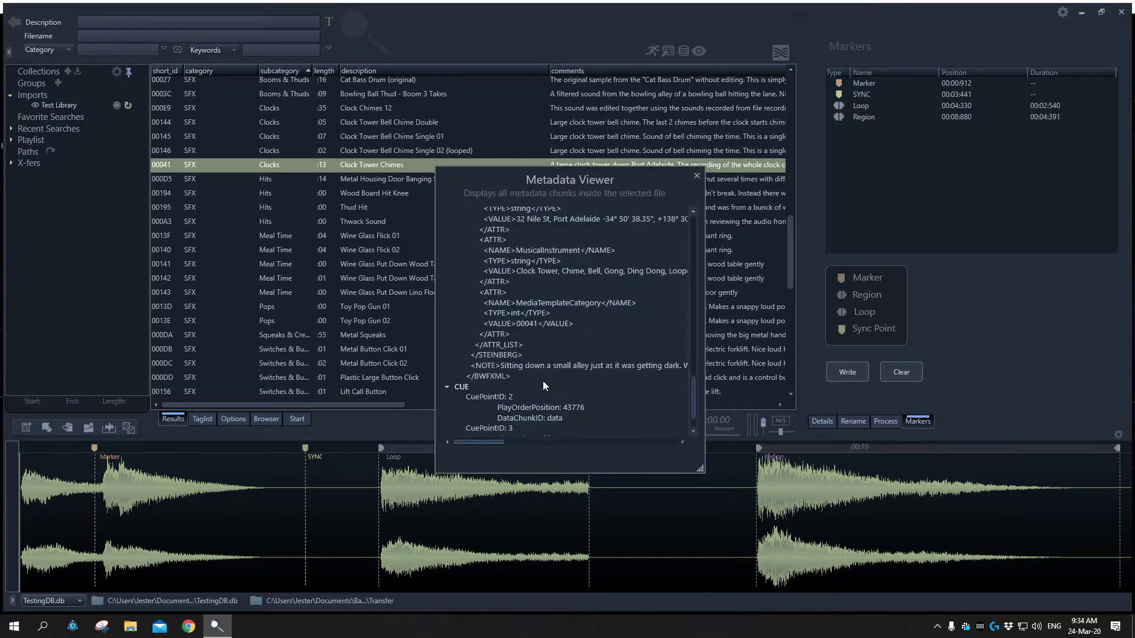
pyautogui.scroll(-1, 573, 434)
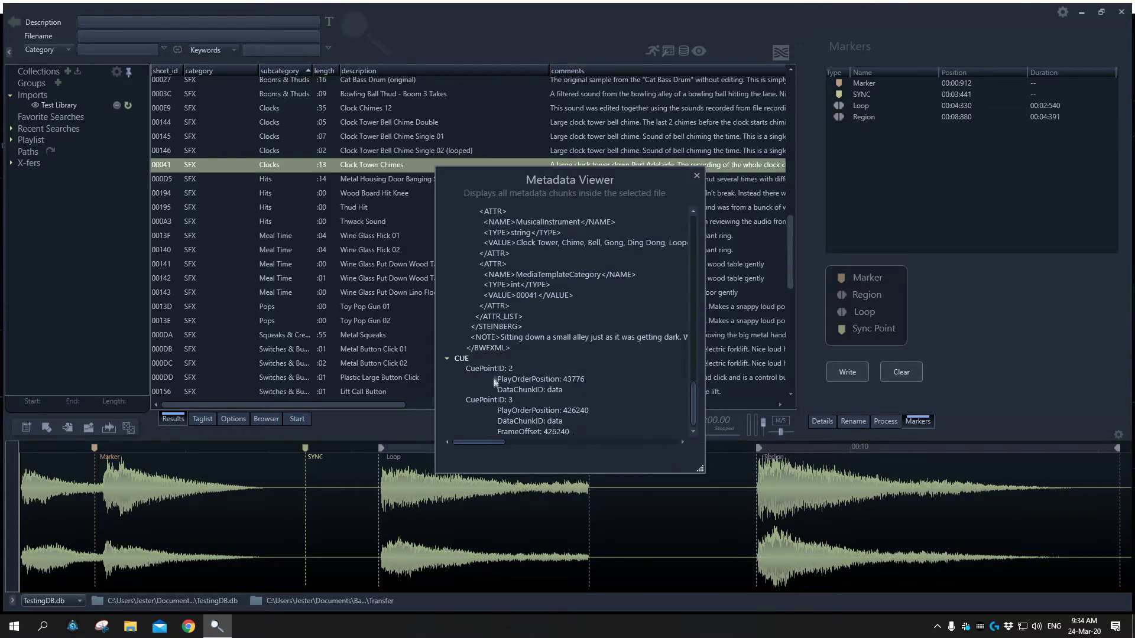
pyautogui.scroll(5, 521, 375)
pyautogui.scroll(3, 527, 376)
pyautogui.scroll(5, 542, 341)
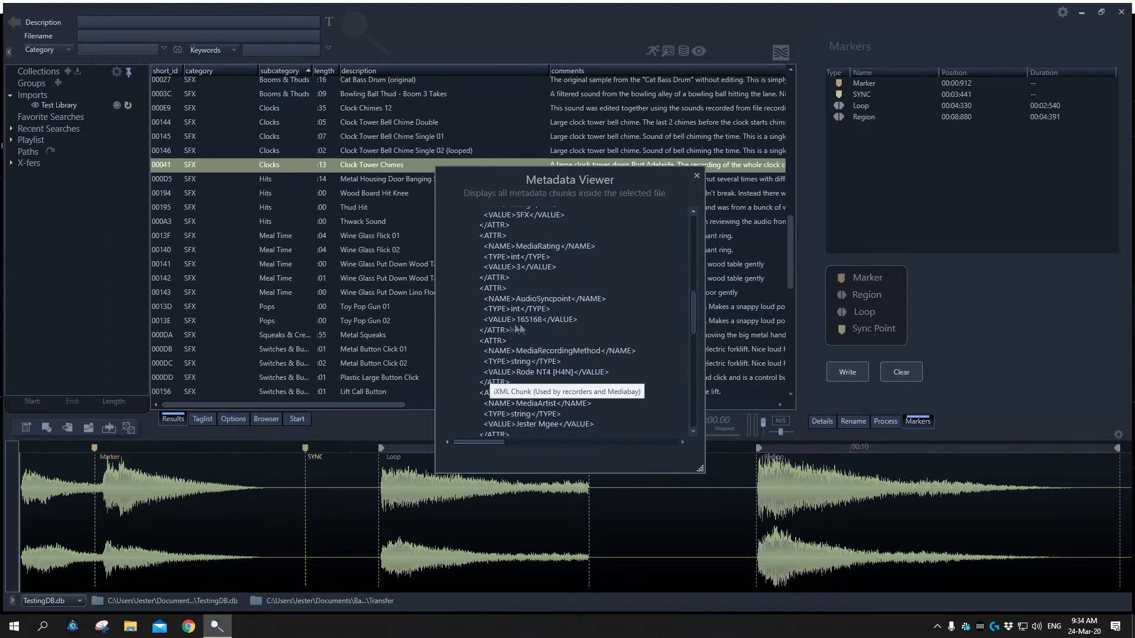
pyautogui.scroll(6, 541, 307)
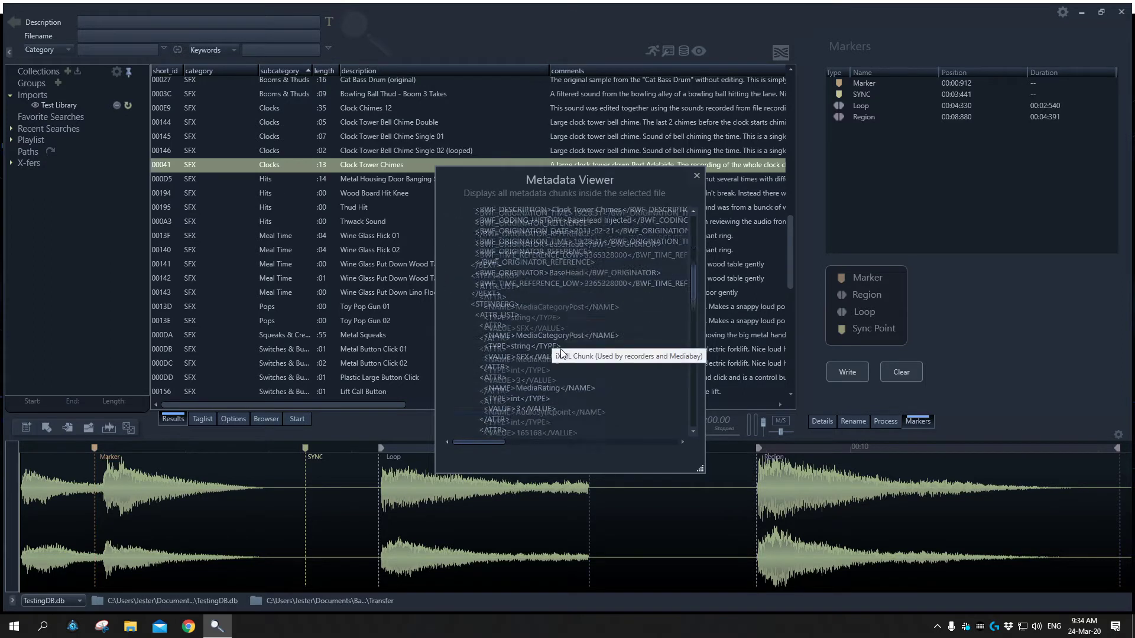
pyautogui.press('Escape')
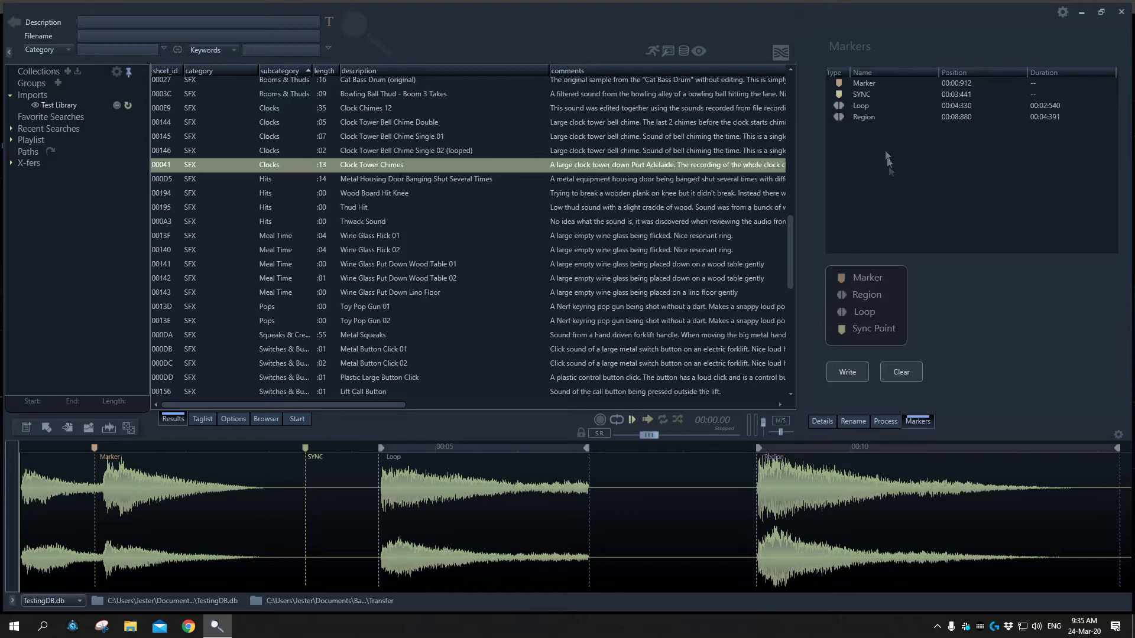
# Play the file from the Marker entry and from the SYNC entry, stopping playback after each.
pyautogui.click(838, 82)
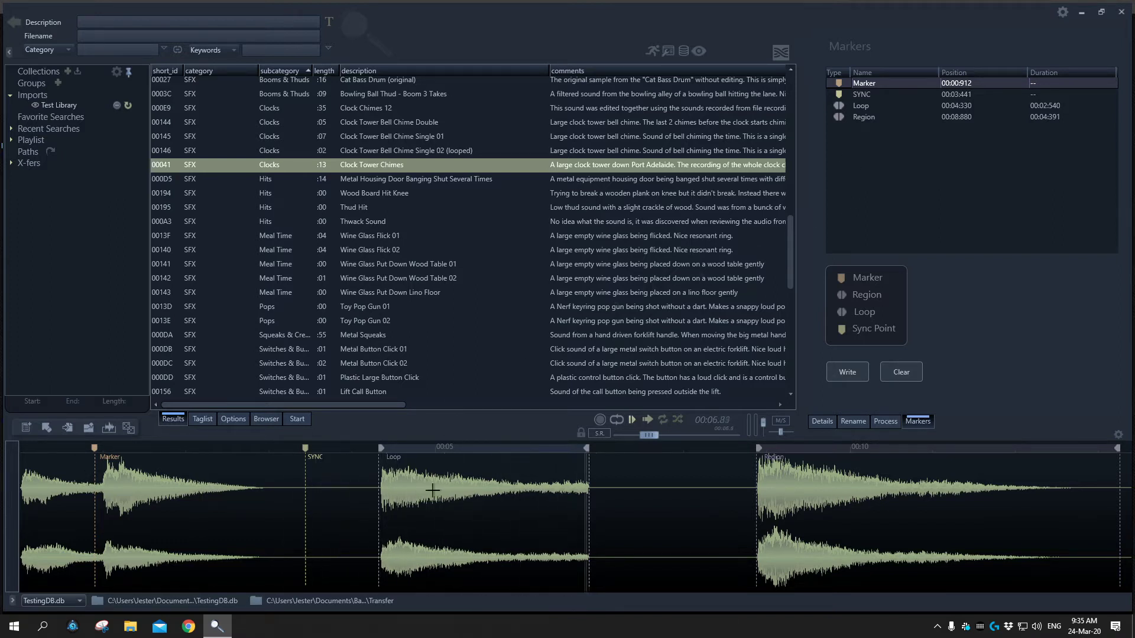
pyautogui.press('space')
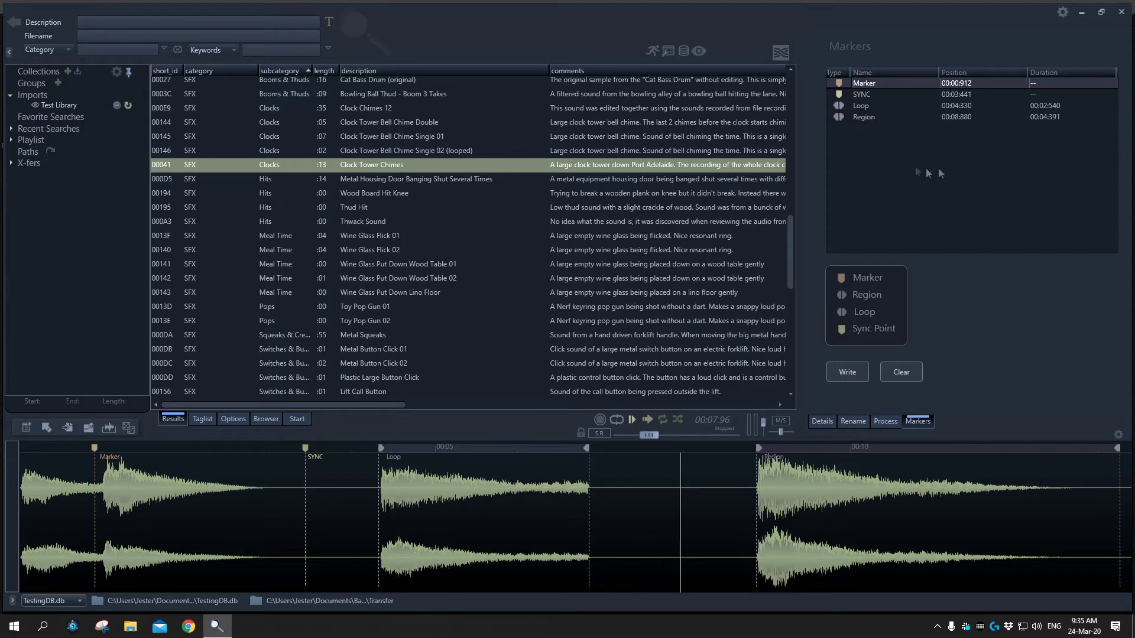
pyautogui.click(837, 94)
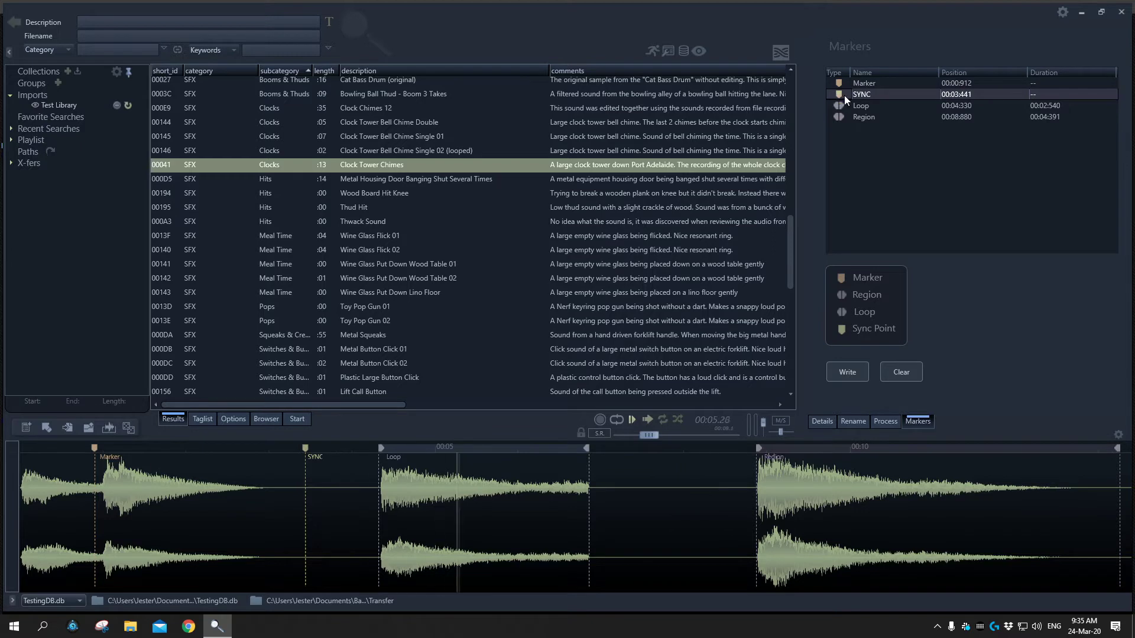
pyautogui.press('space')
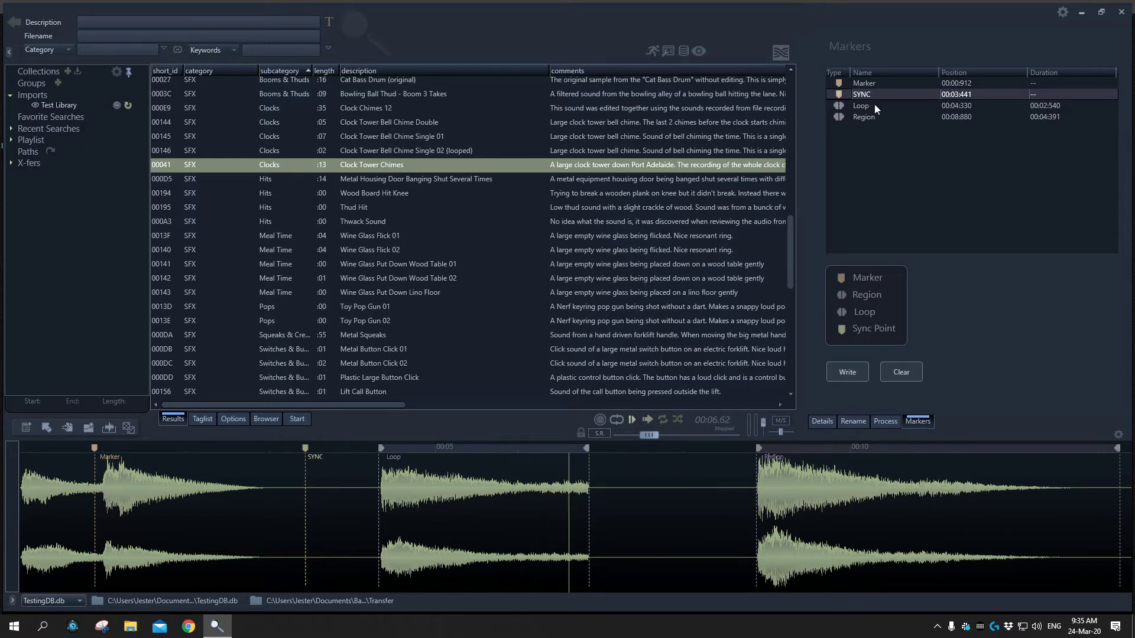
# Audition the Loop and Region ranges, first from the marker list and again from their bars above the waveform.
pyautogui.click(836, 104)
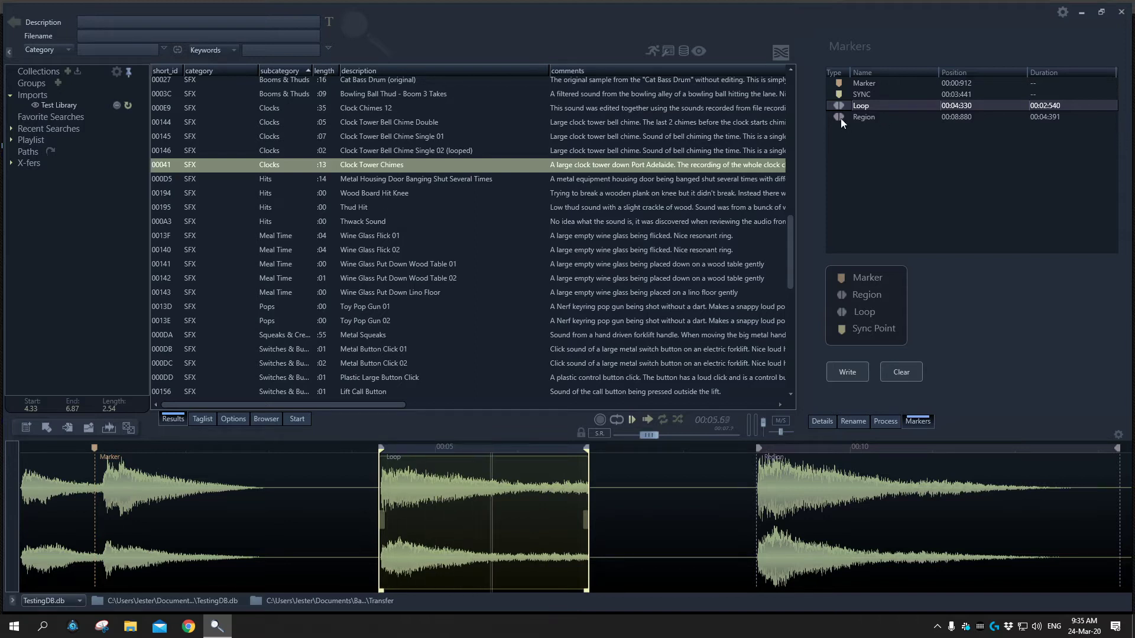
pyautogui.click(864, 117)
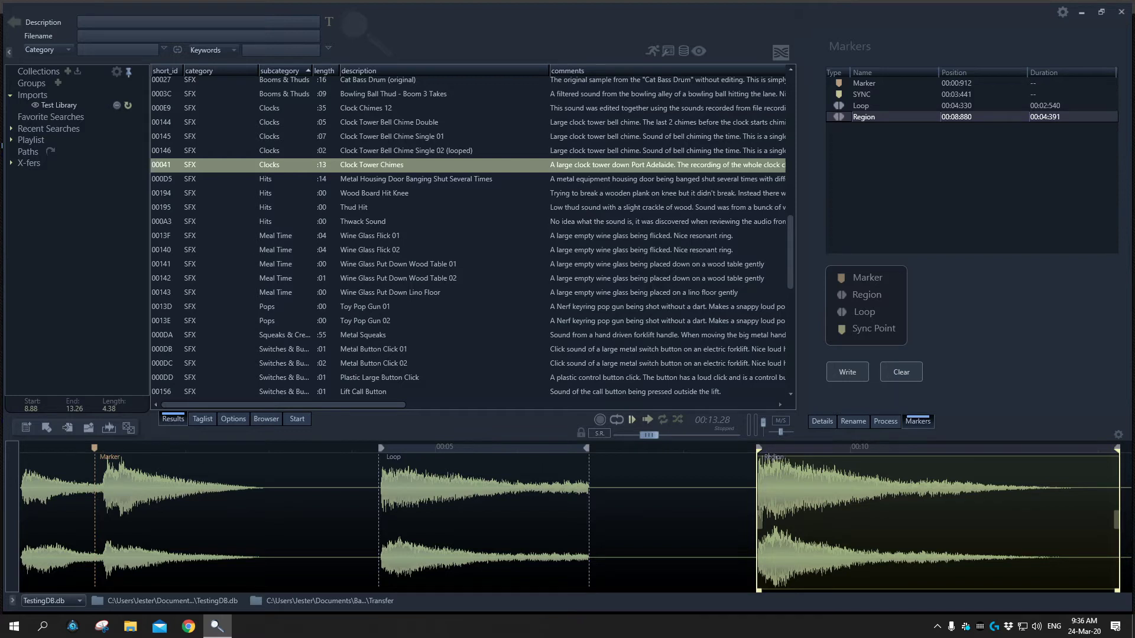
pyautogui.click(508, 453)
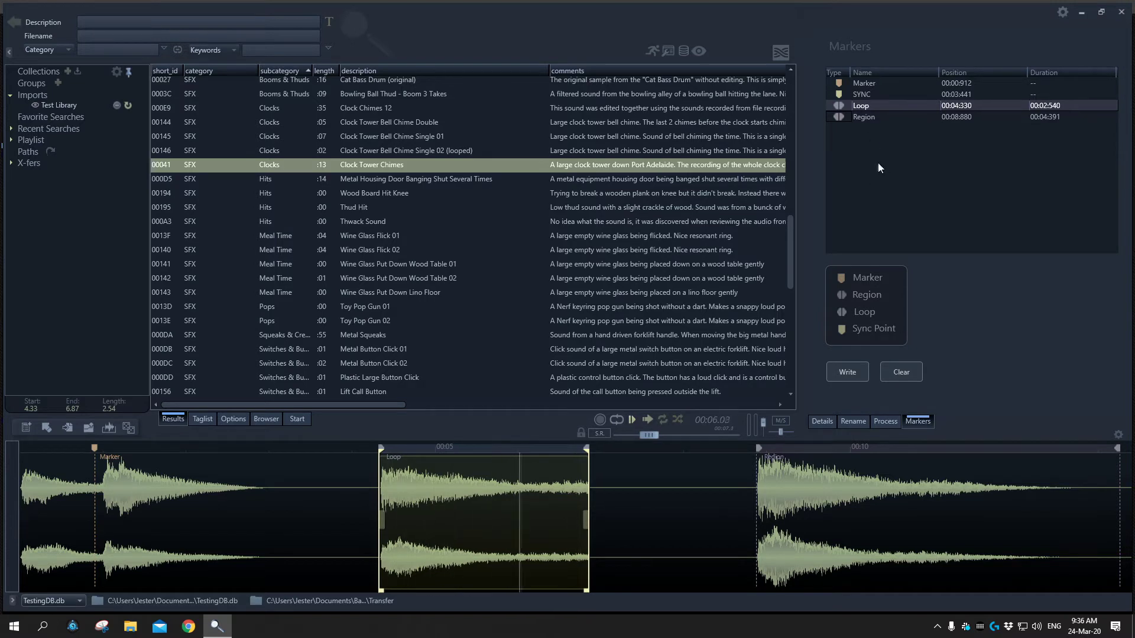
pyautogui.click(915, 452)
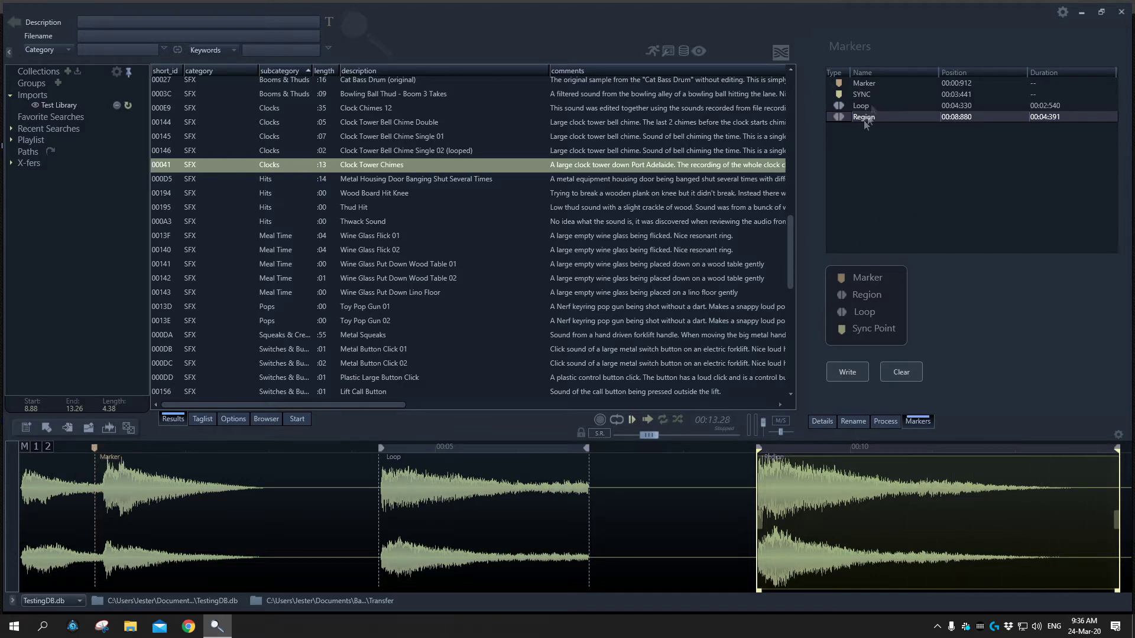
# Open the Marker entry's name and the SYNC entry's position for editing.
pyautogui.click(868, 86)
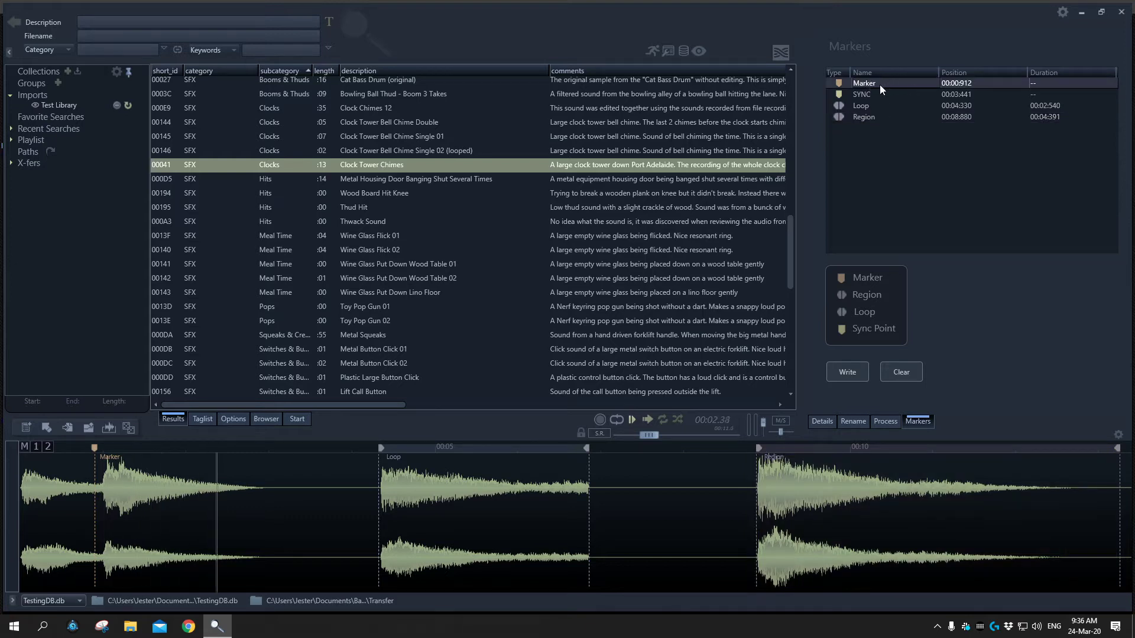
pyautogui.click(880, 84)
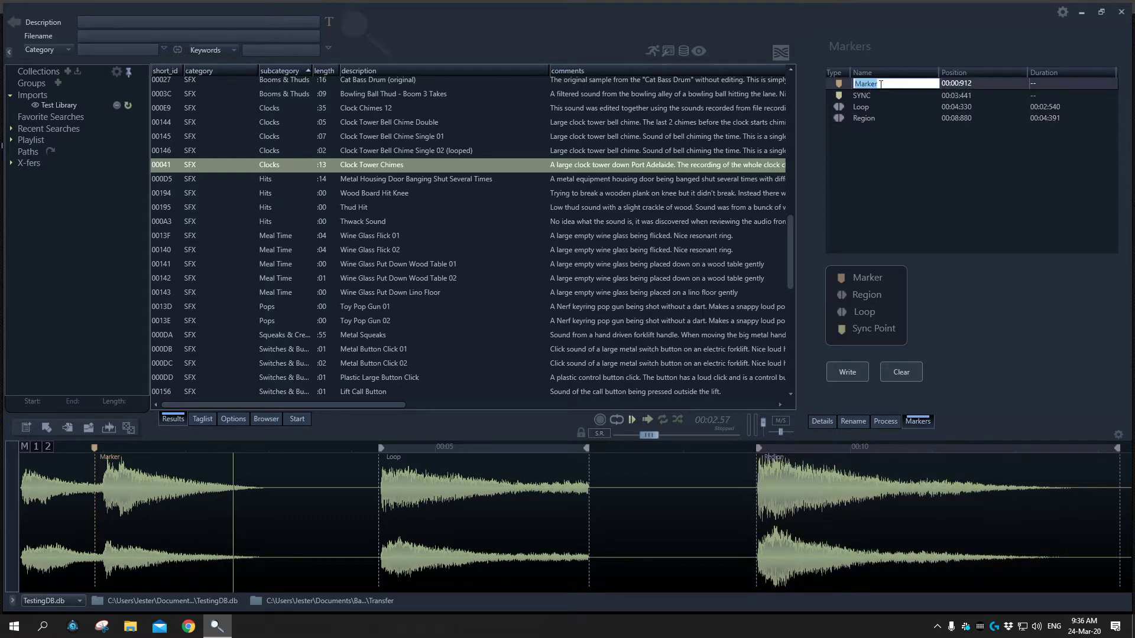
pyautogui.click(972, 83)
pyautogui.click(958, 92)
pyautogui.click(956, 93)
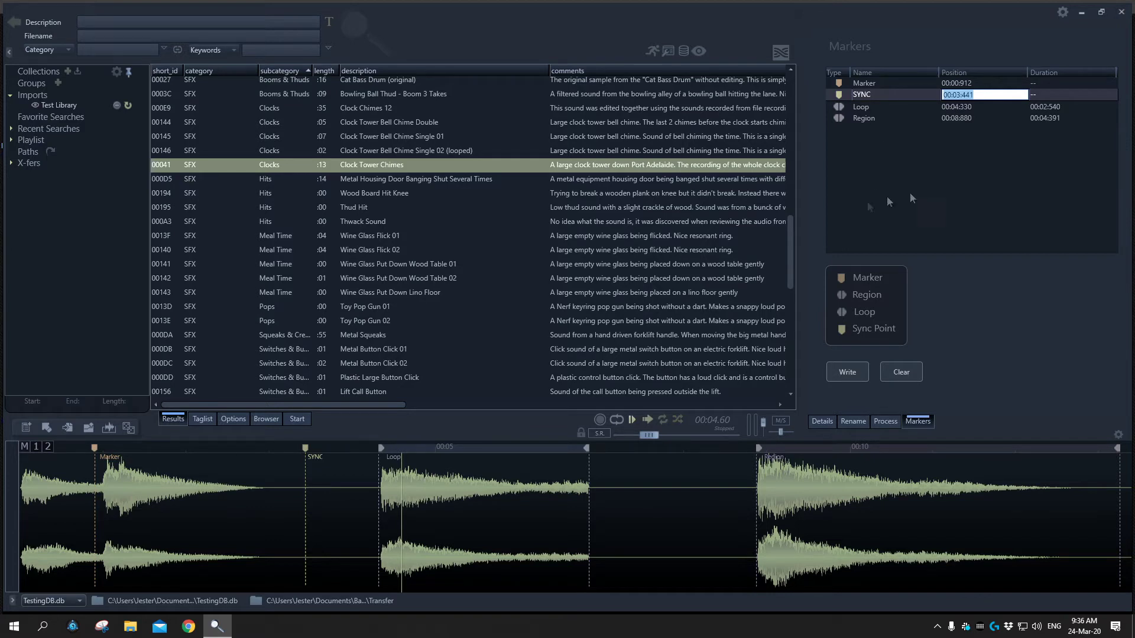
# Select the Region entry in the marker list and play its range.
pyautogui.click(867, 116)
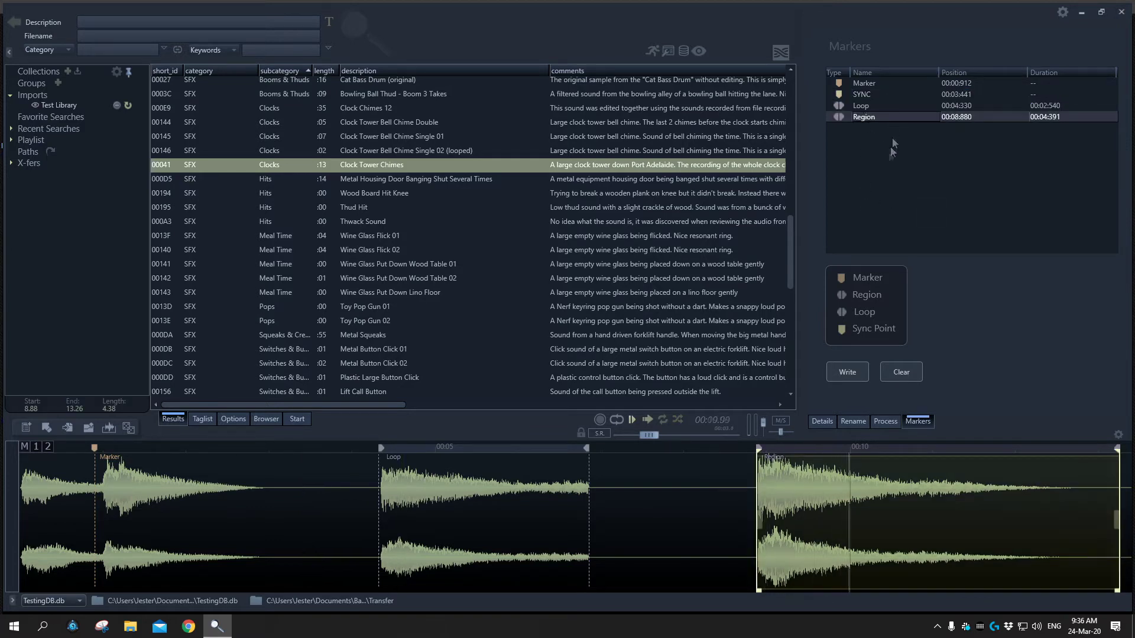
pyautogui.press('Delete')
# Adjust the Loop on the waveform to start at about 4.329 s with a duration of about 2.552 s.
pyautogui.moveTo(496, 450)
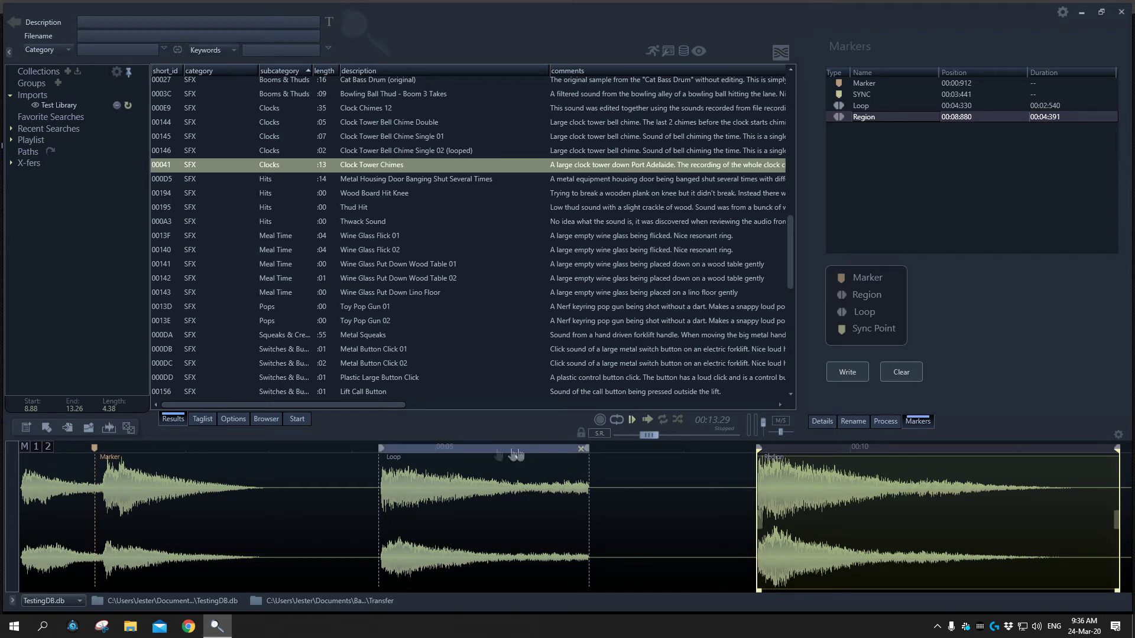
pyautogui.moveTo(567, 451)
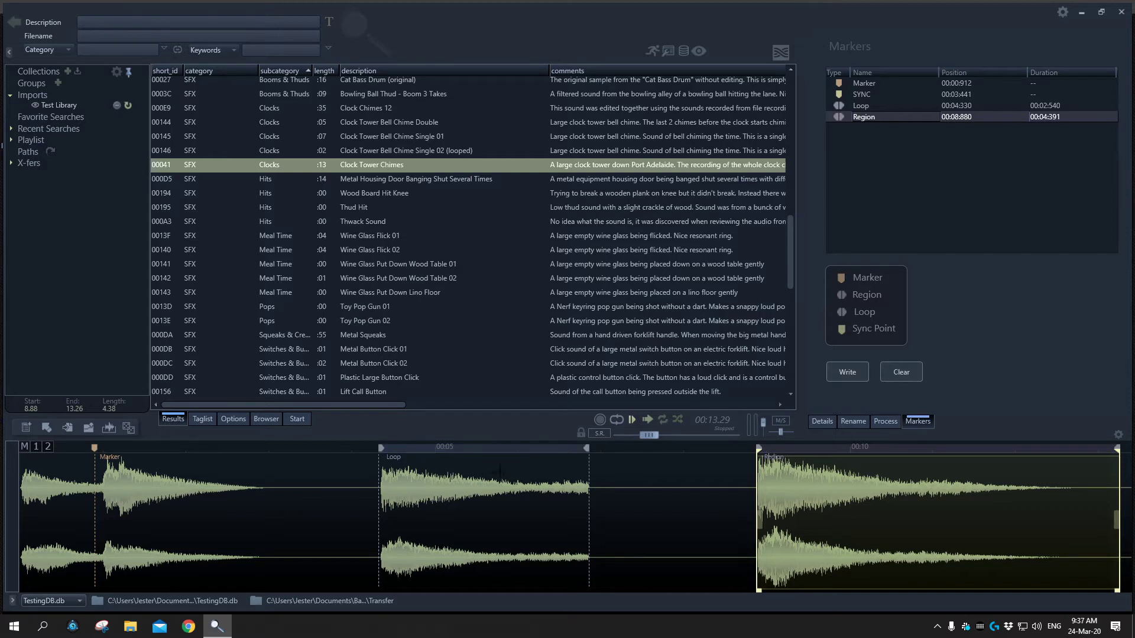
pyautogui.moveTo(507, 455)
pyautogui.mouseDown()
pyautogui.moveTo(421, 454)
pyautogui.moveTo(612, 456)
pyautogui.moveTo(587, 456)
pyautogui.mouseUp()
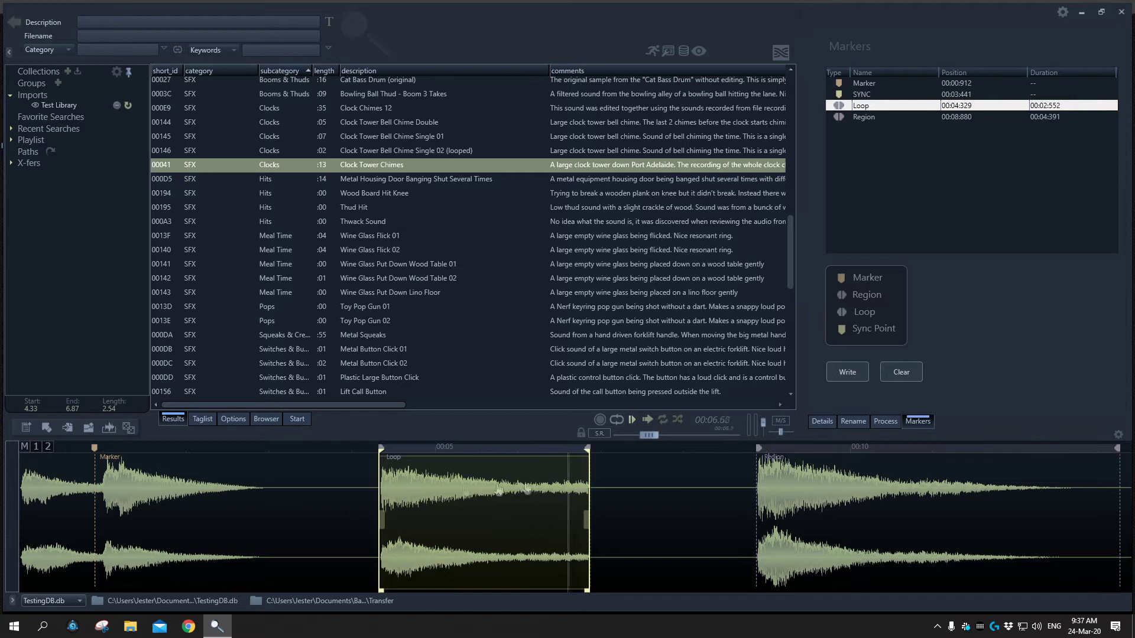
# Shrink the playback selection inside the Loop to about 0.28 s, from 4.33 to 4.61 s, and drag its start edge slightly inward.
pyautogui.moveTo(587, 517); pyautogui.dragTo(404, 514)
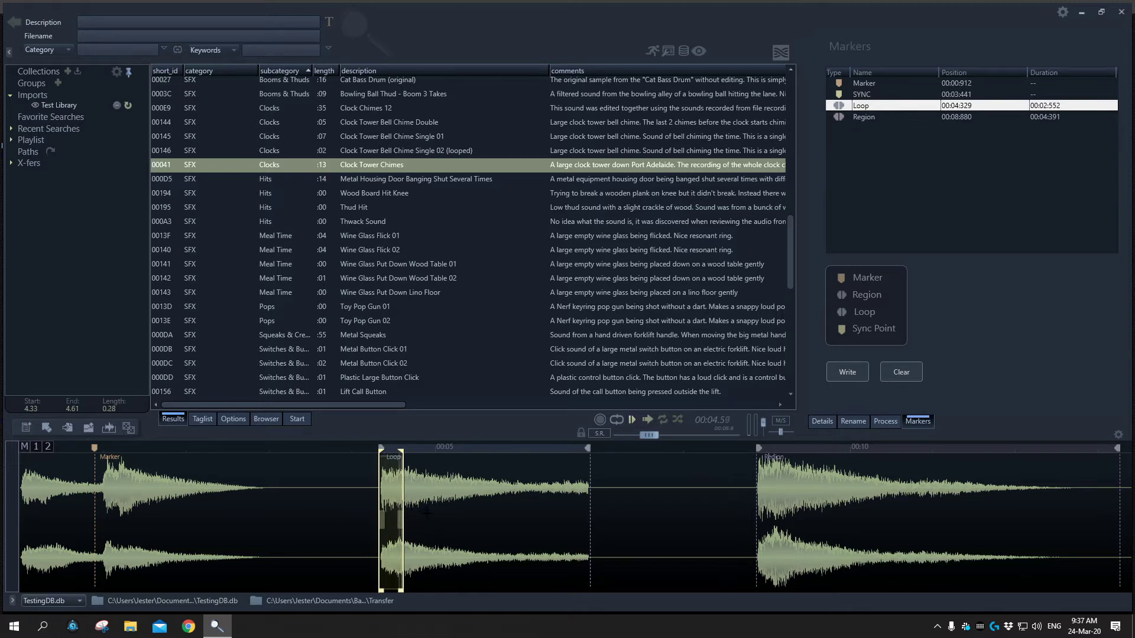
pyautogui.moveTo(380, 464); pyautogui.dragTo(391, 460)
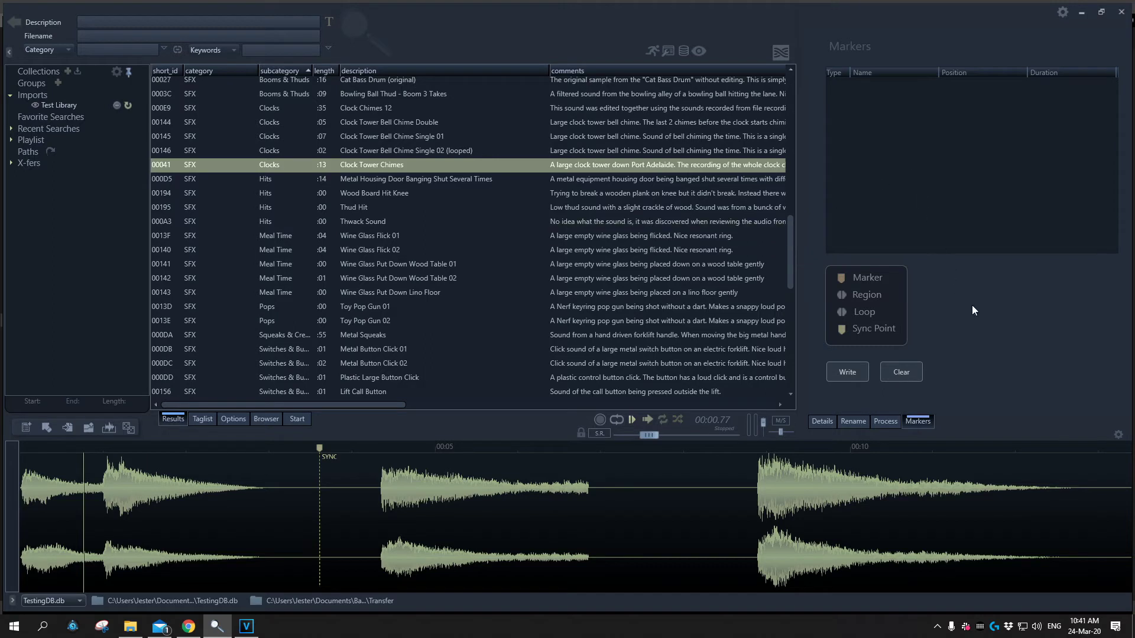
# Open Clock Tower Bell Chime Single 02 (looped) in WaveLab Pro for editing.
pyautogui.click(389, 155)
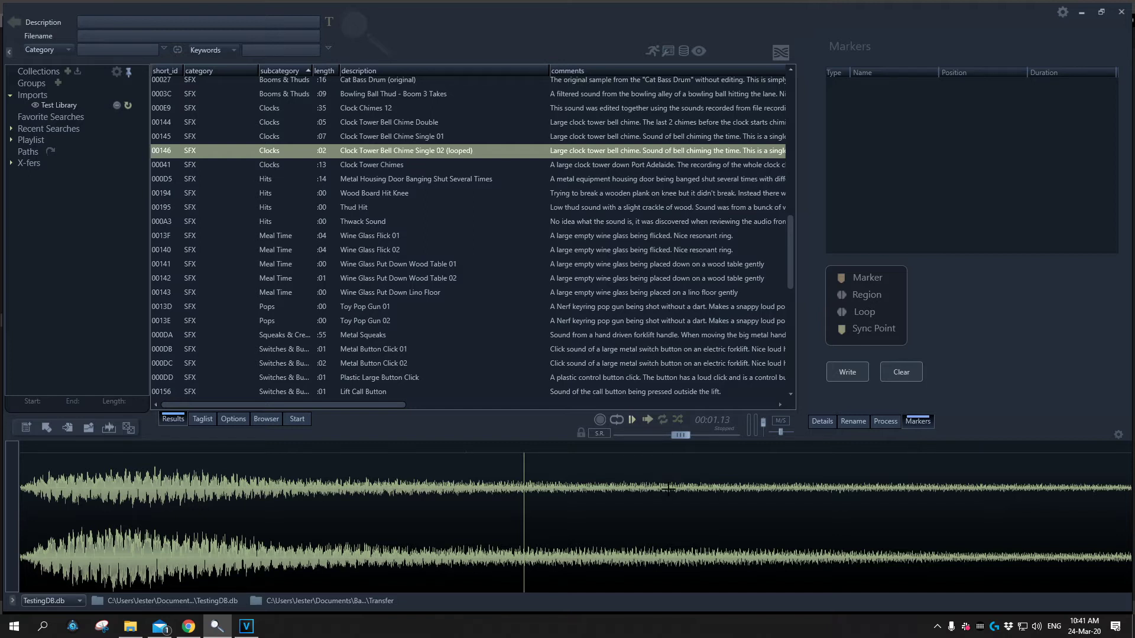
pyautogui.press('w')
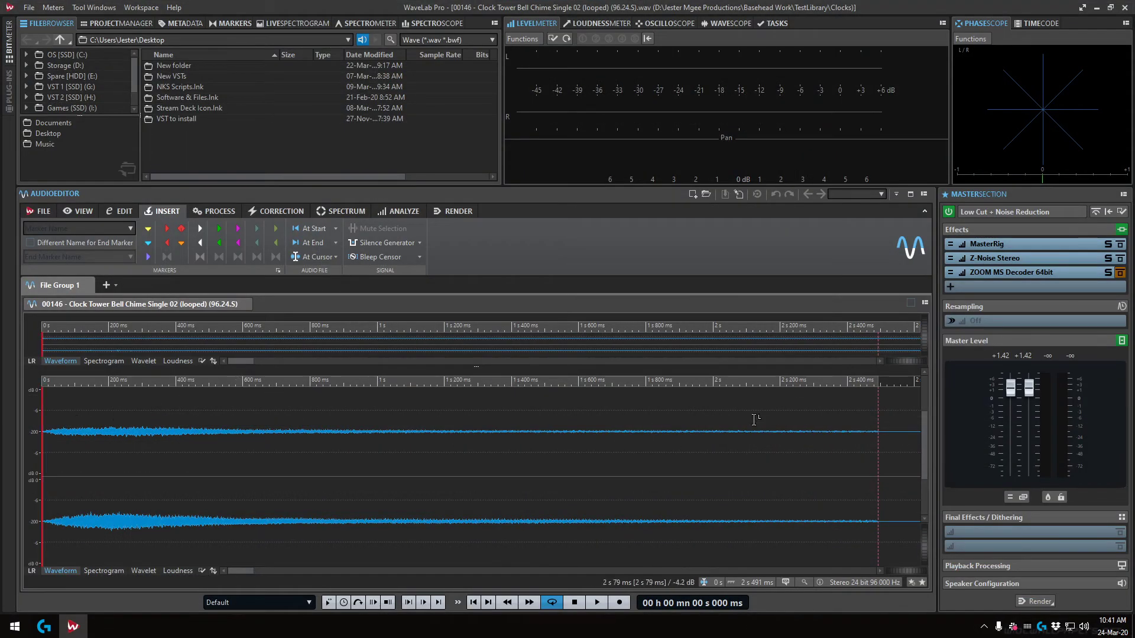
# Enclose a selection of about 573 ms starting at about 1 s 788 ms in loop markers and try to play it.
pyautogui.moveTo(833, 461); pyautogui.dragTo(642, 460)
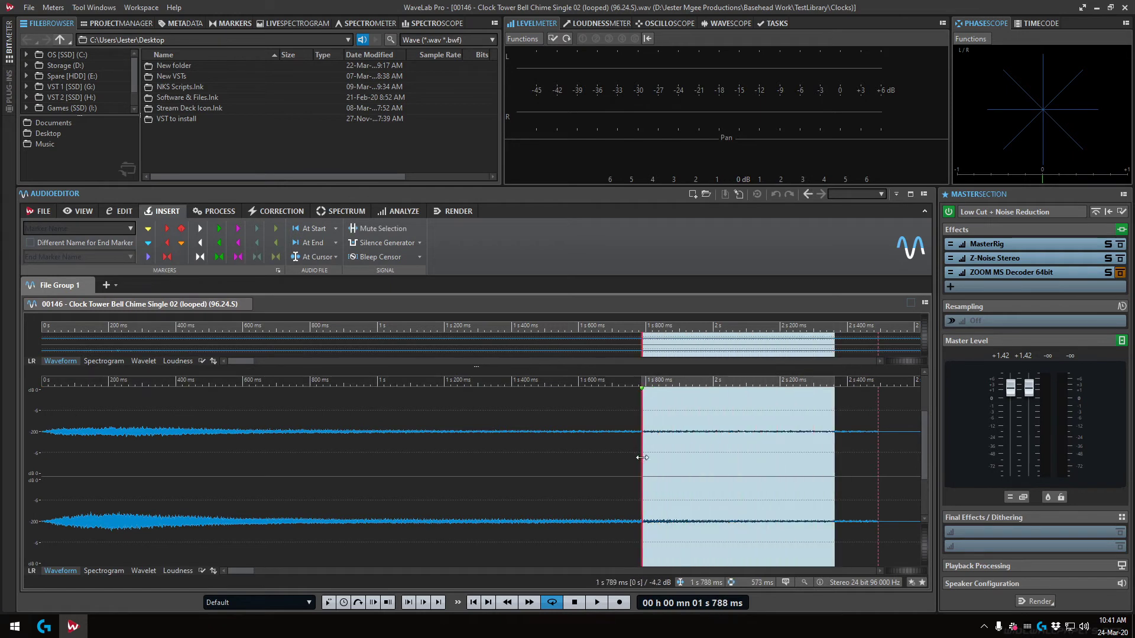
pyautogui.click(217, 259)
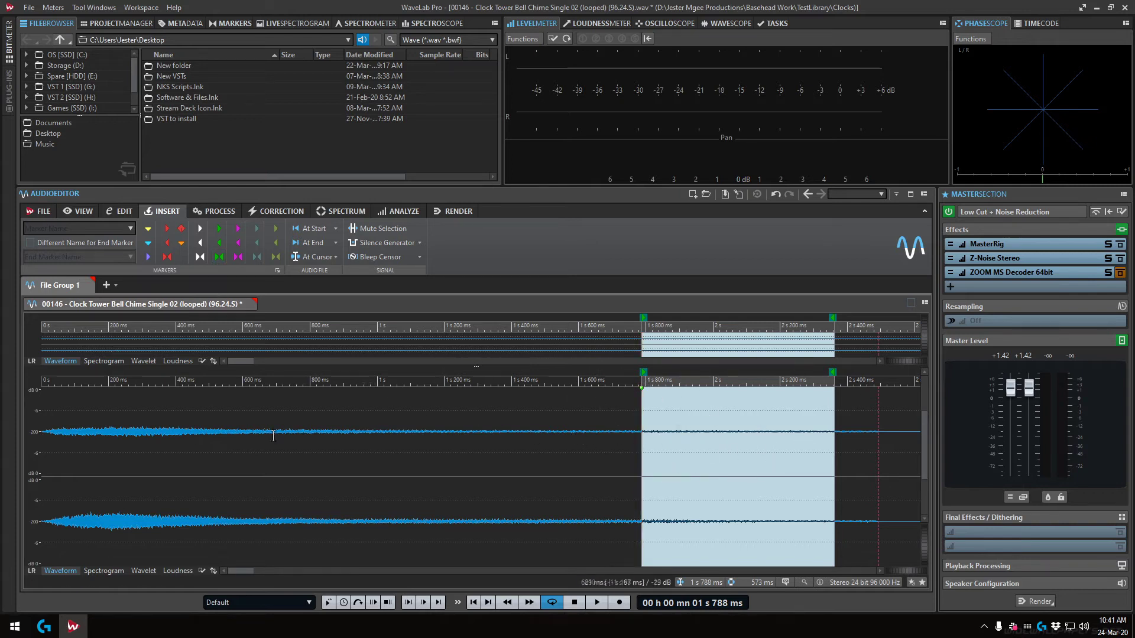
pyautogui.press('space')
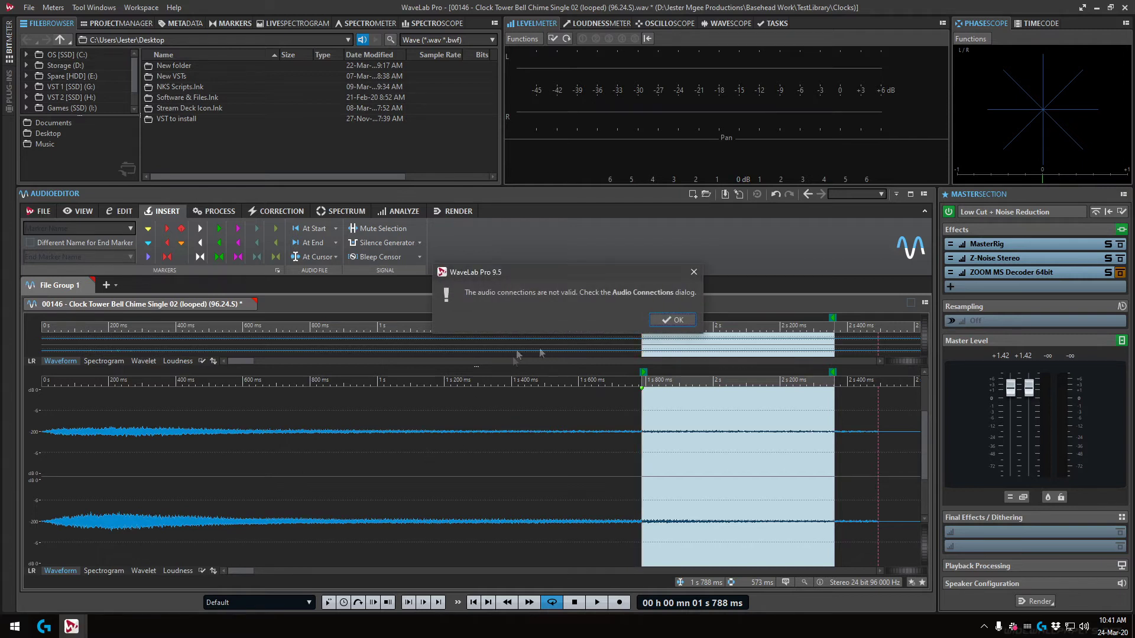
pyautogui.click(673, 320)
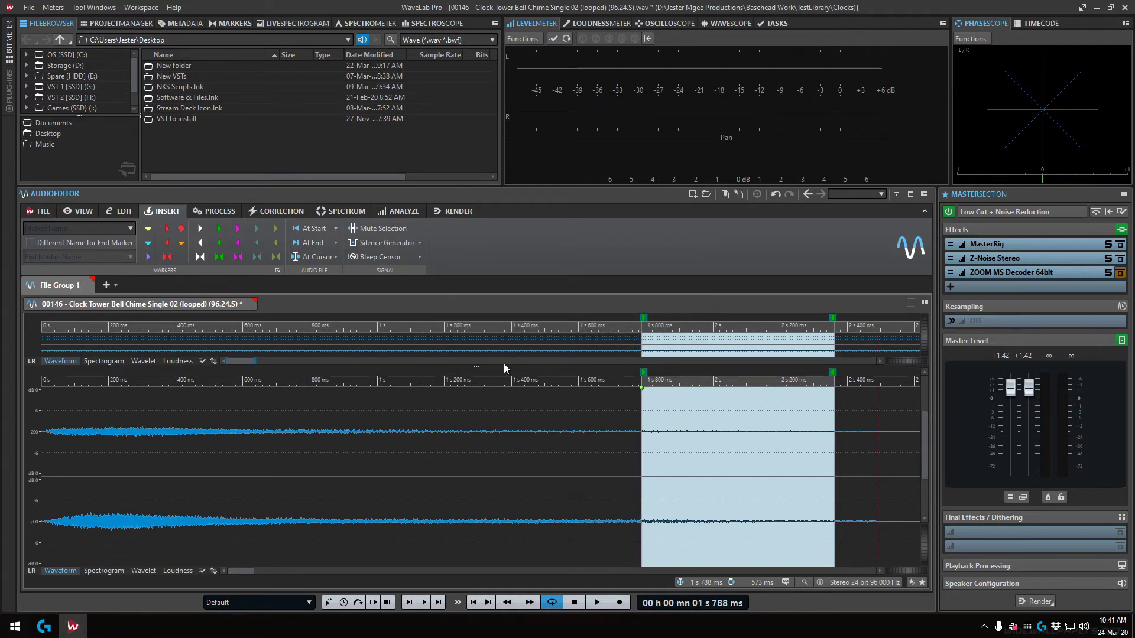
# Save and close the file in WaveLab and switch back to Clock Tower Bell Chime Single 02 (looped) in BaseHead.
pyautogui.hotkey('ctrl', 's')
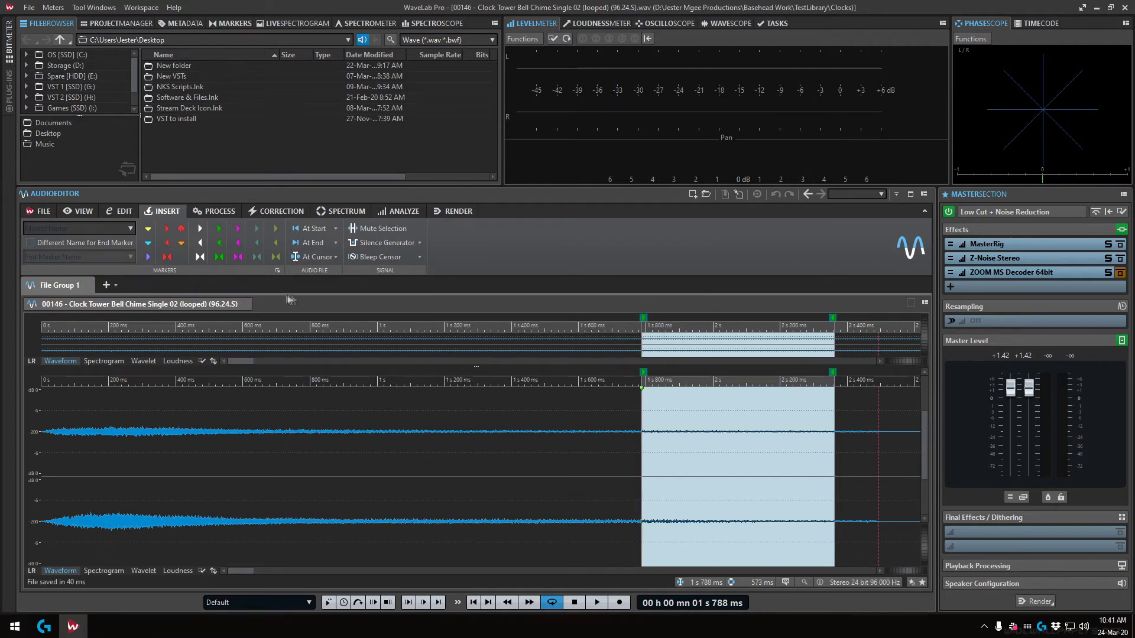
pyautogui.click(244, 304)
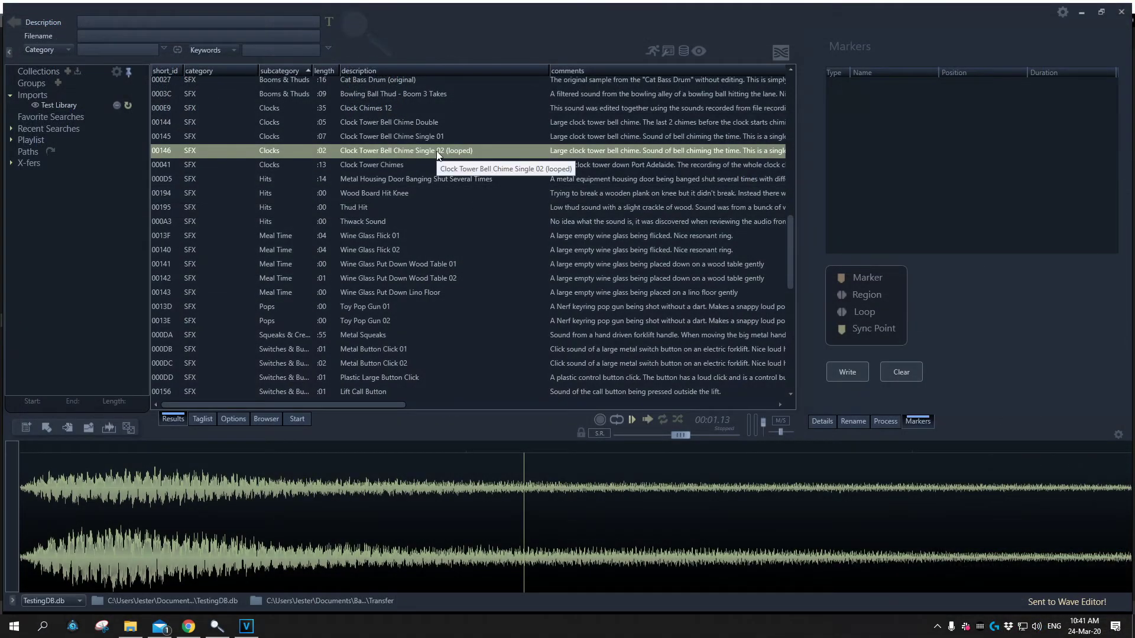
pyautogui.click(458, 152)
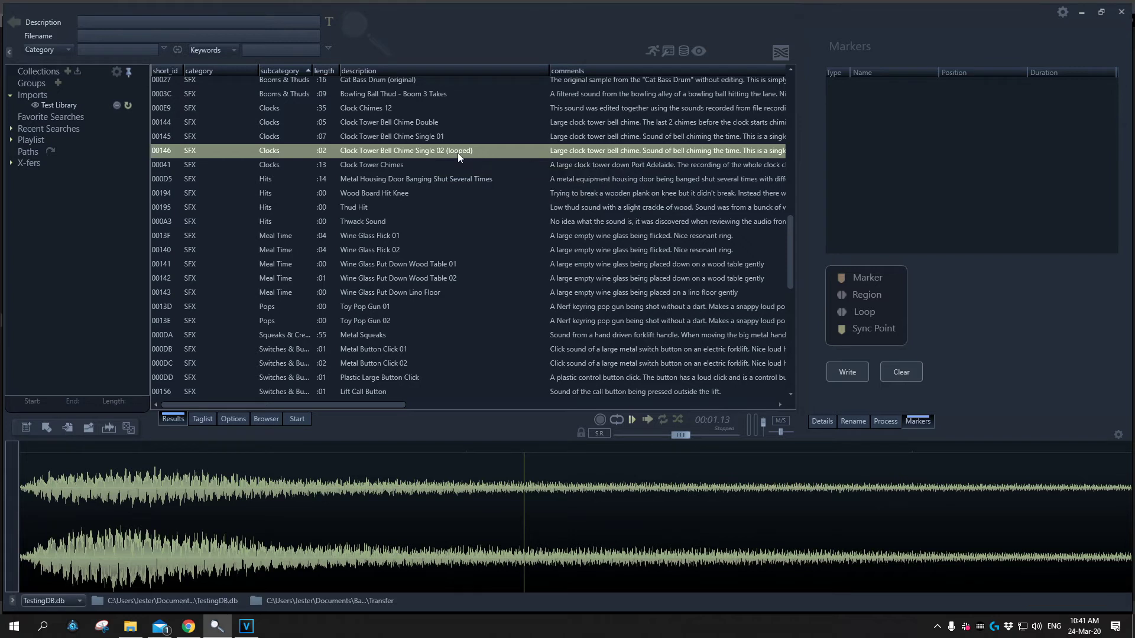
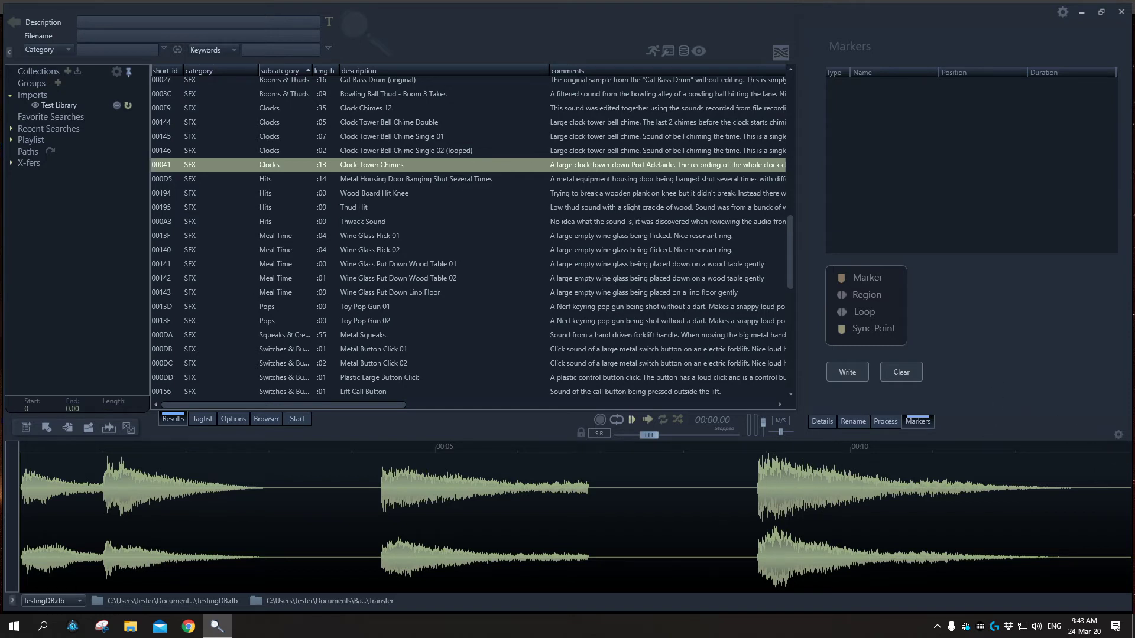
# Turn on Auto-Write Markers for the waveform and play Clock Tower Chimes from the last chime.
pyautogui.click(1118, 435)
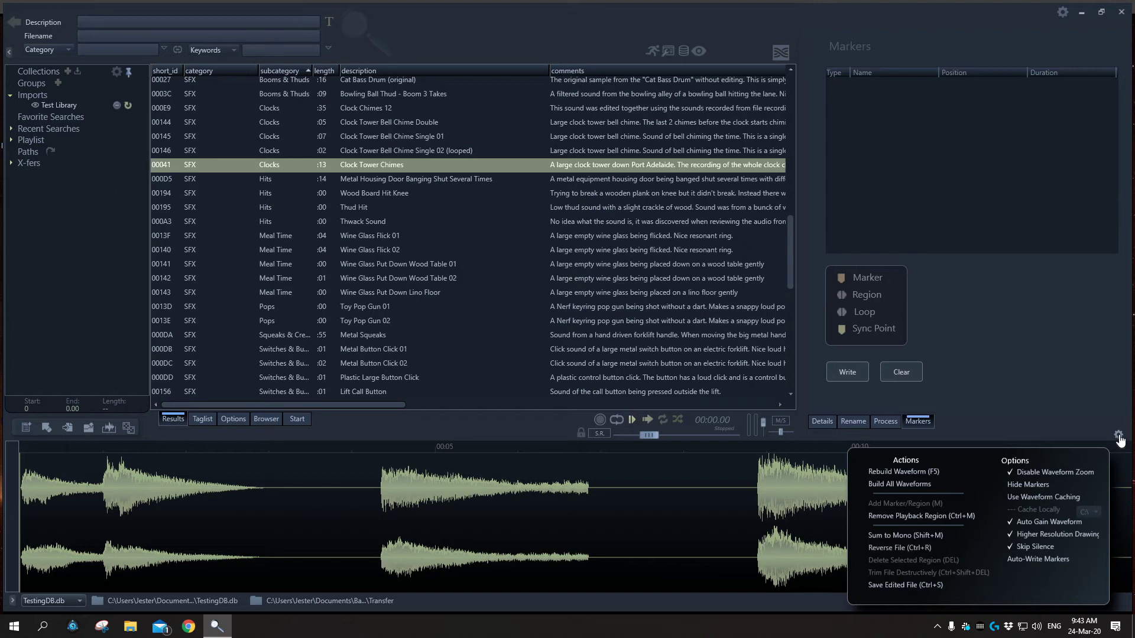
pyautogui.click(1019, 560)
pyautogui.click(833, 508)
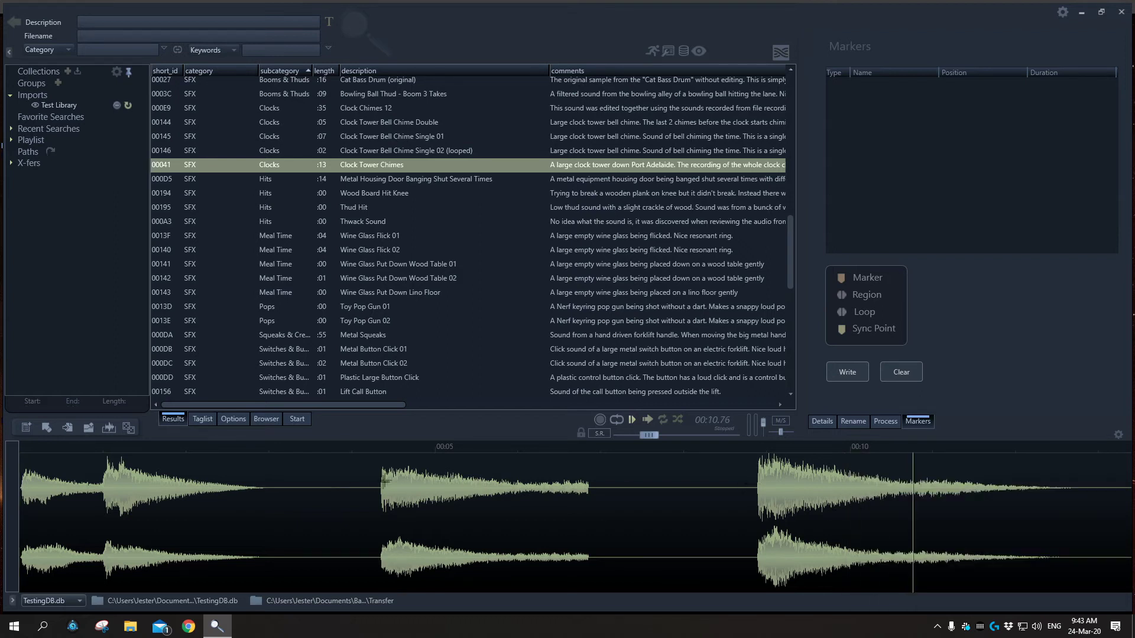
# Add a Loop of about 2.65 s starting at about 4.27 s around the second chime, and reload the record by switching files.
pyautogui.moveTo(376, 482); pyautogui.dragTo(592, 506)
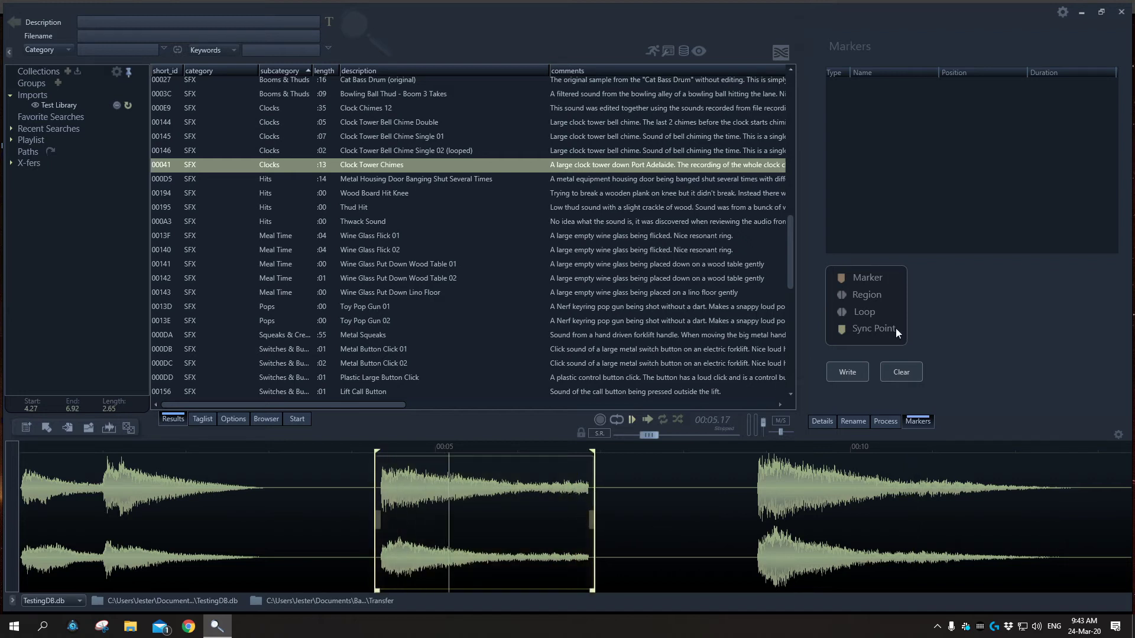
pyautogui.click(842, 314)
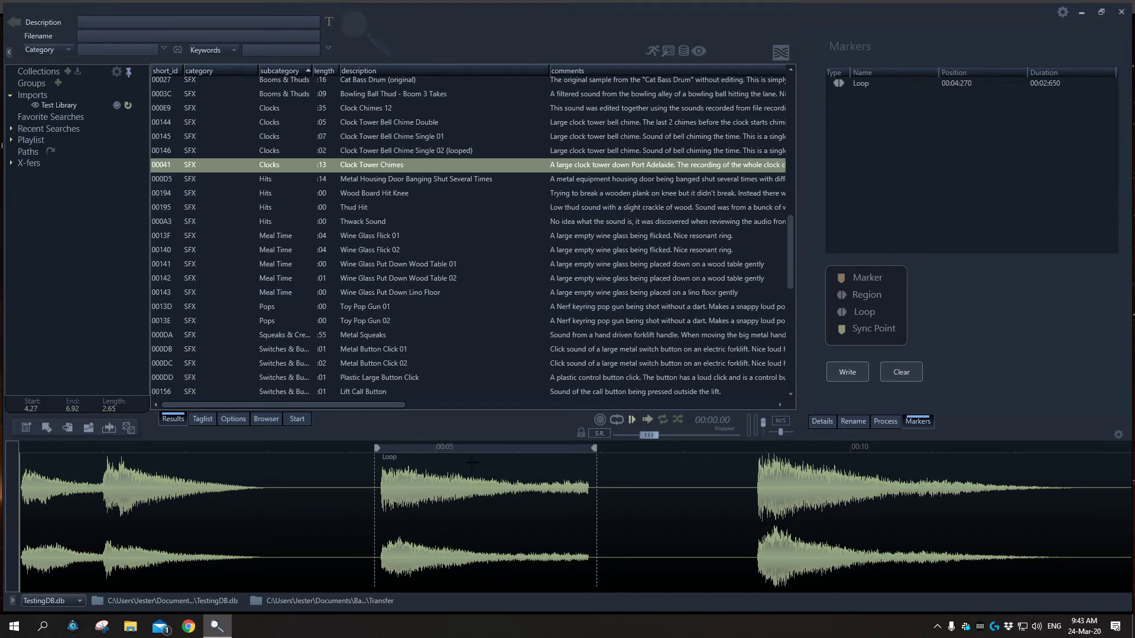
pyautogui.click(420, 168)
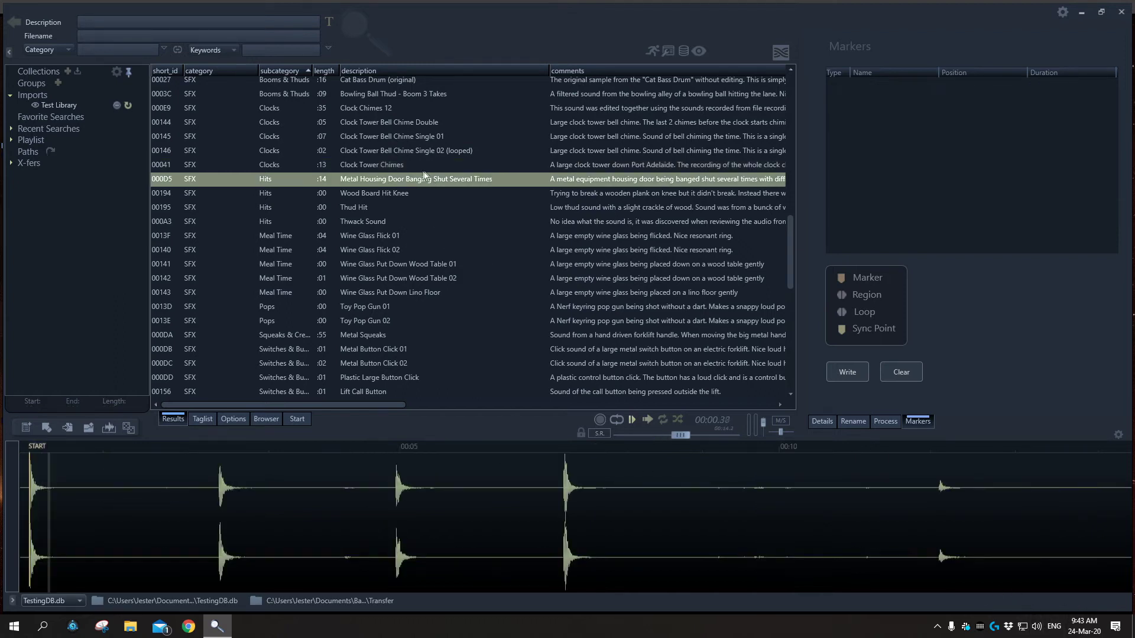
pyautogui.press('space')
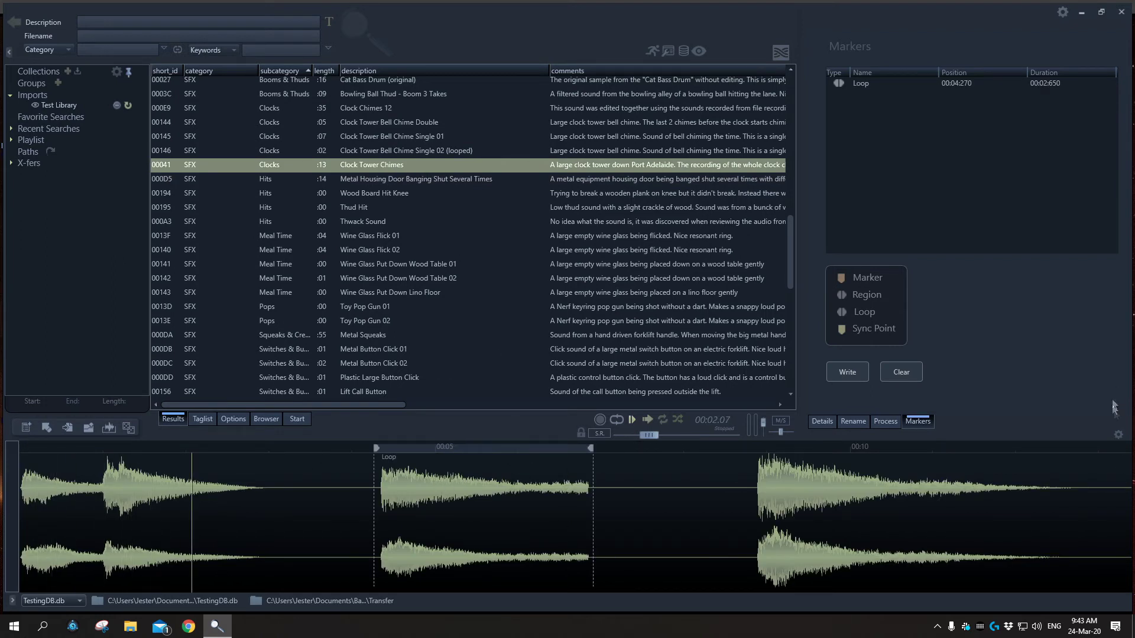
# Turn off Auto-Write Markers in the waveform options.
pyautogui.click(1118, 434)
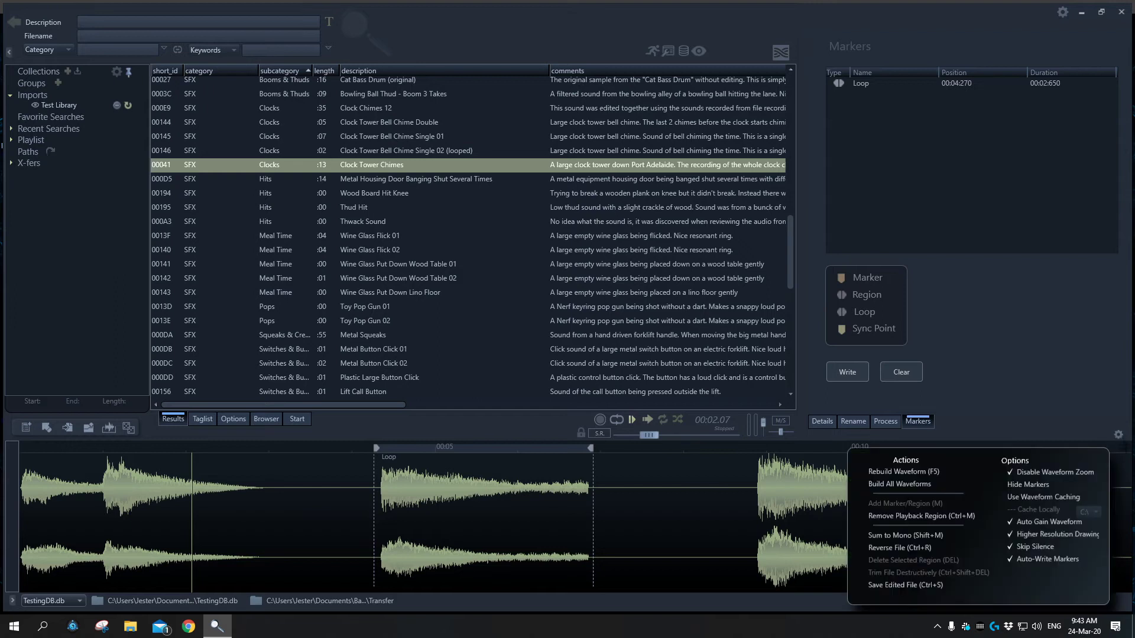
pyautogui.click(1023, 563)
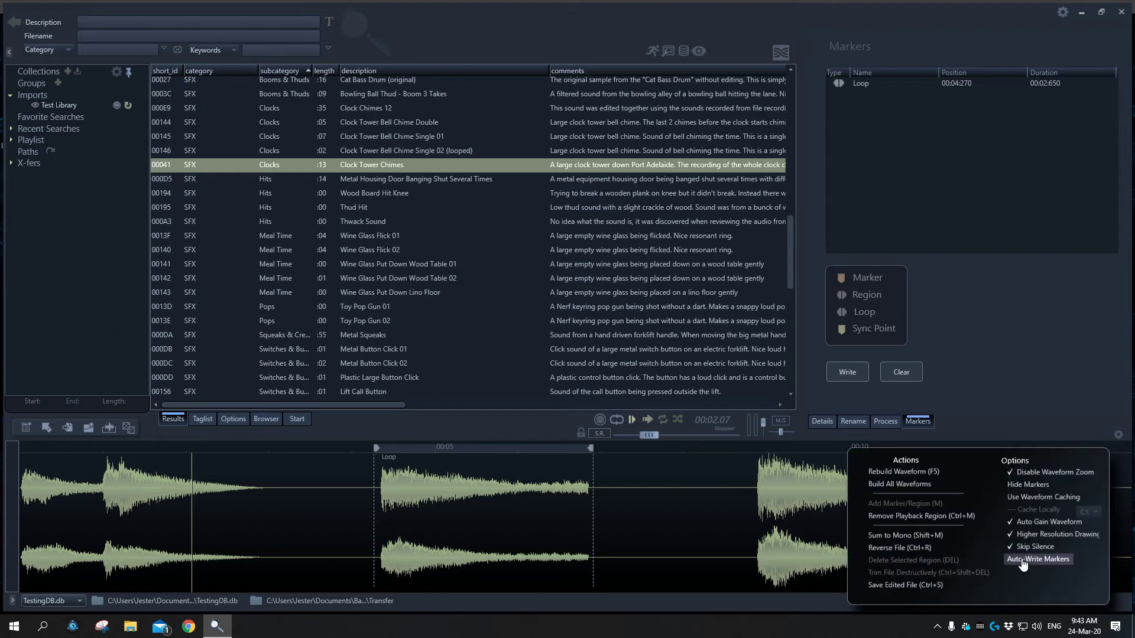
# Delete the Loop without writing the change, and reload Clock Tower Chimes by switching to another record and back.
pyautogui.click(483, 451)
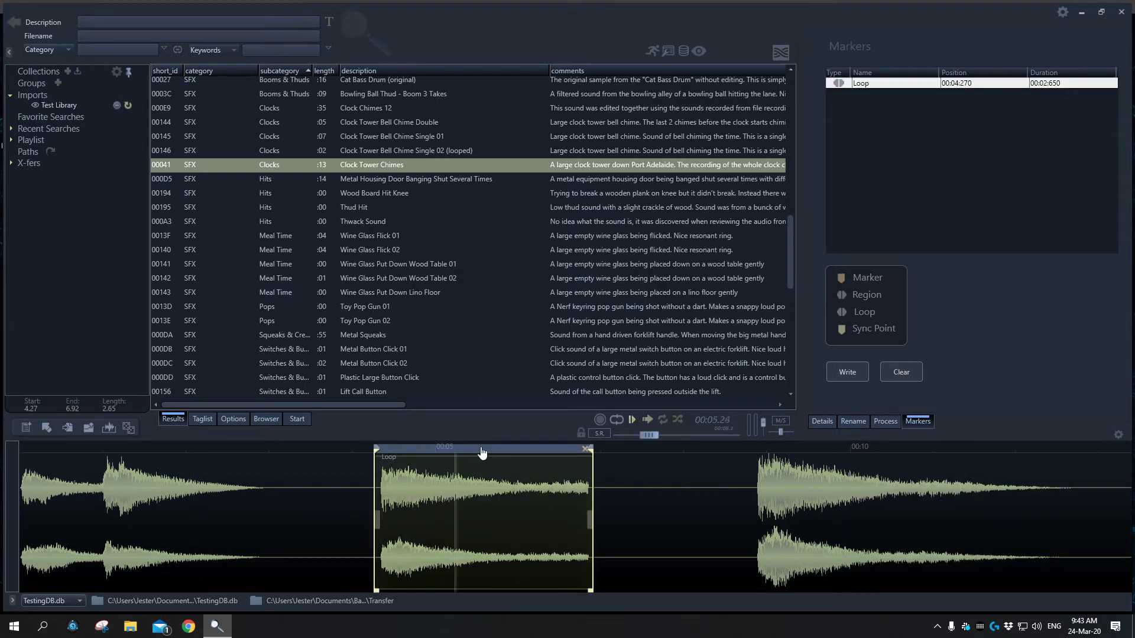
pyautogui.press('Delete')
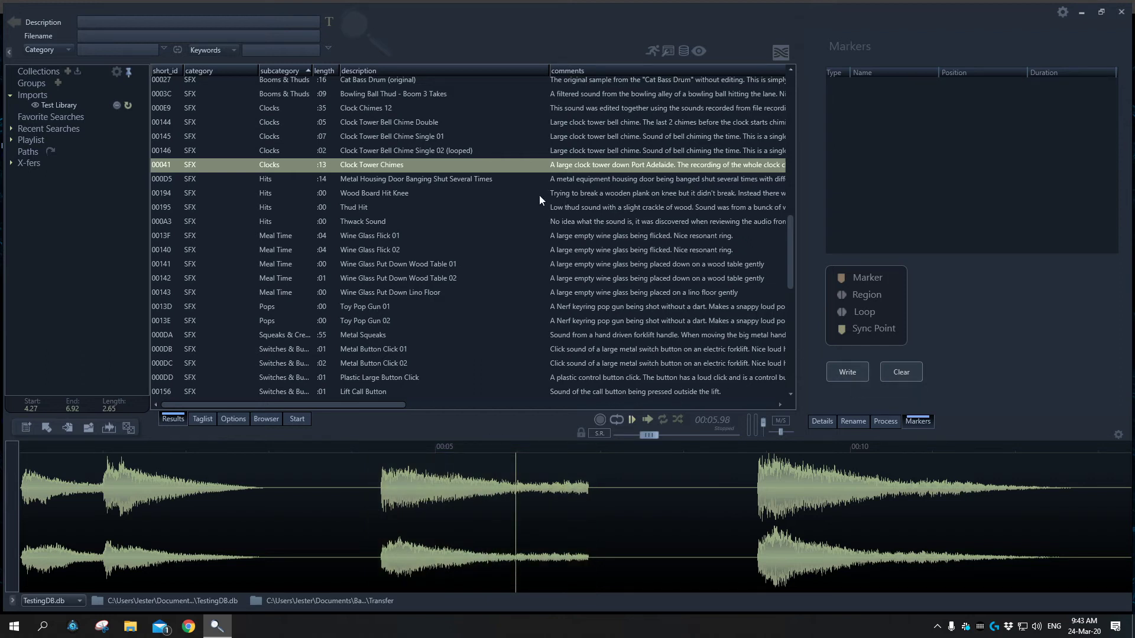
pyautogui.click(453, 183)
pyautogui.click(426, 165)
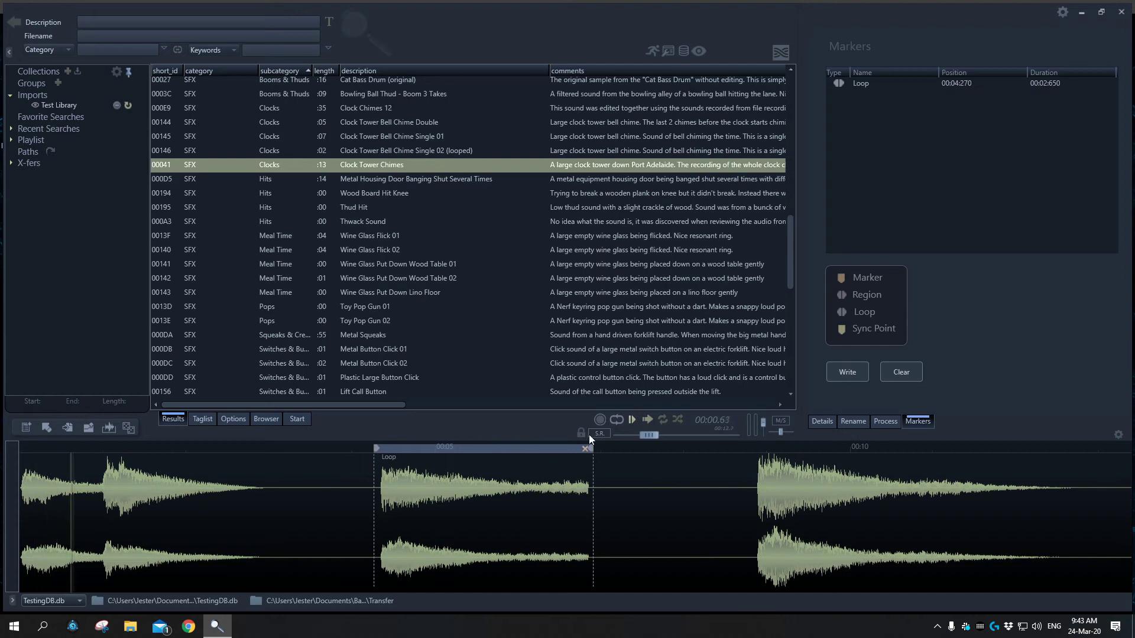
pyautogui.press('space')
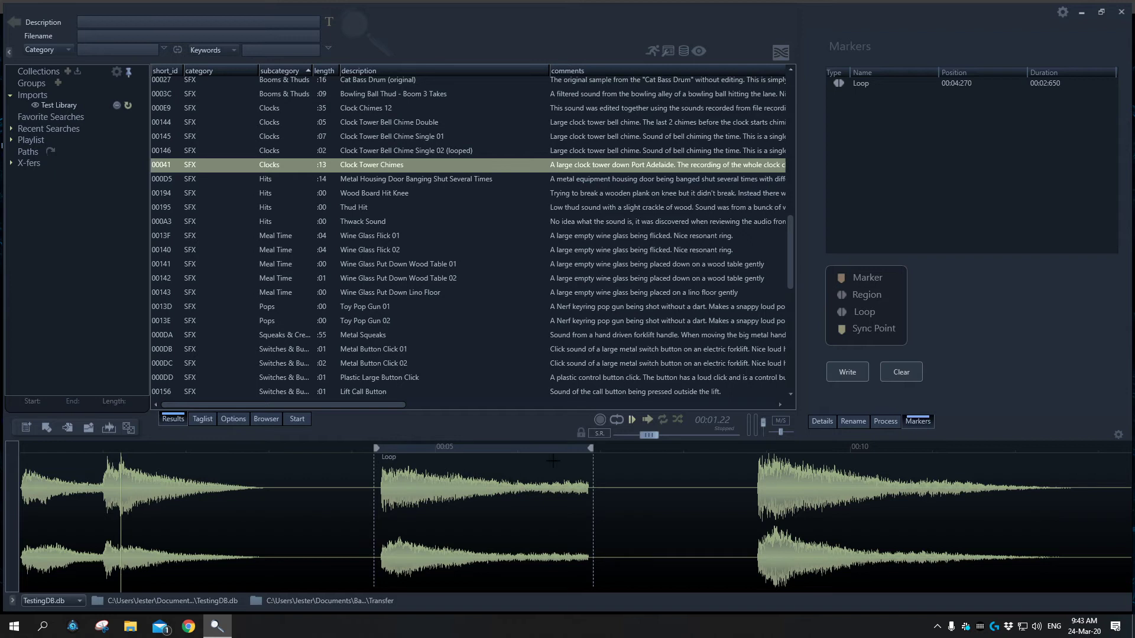
# Shorten the Loop to a duration of about 1.714 s by moving its end, and write the markers to the file.
pyautogui.moveTo(590, 449); pyautogui.dragTo(513, 456)
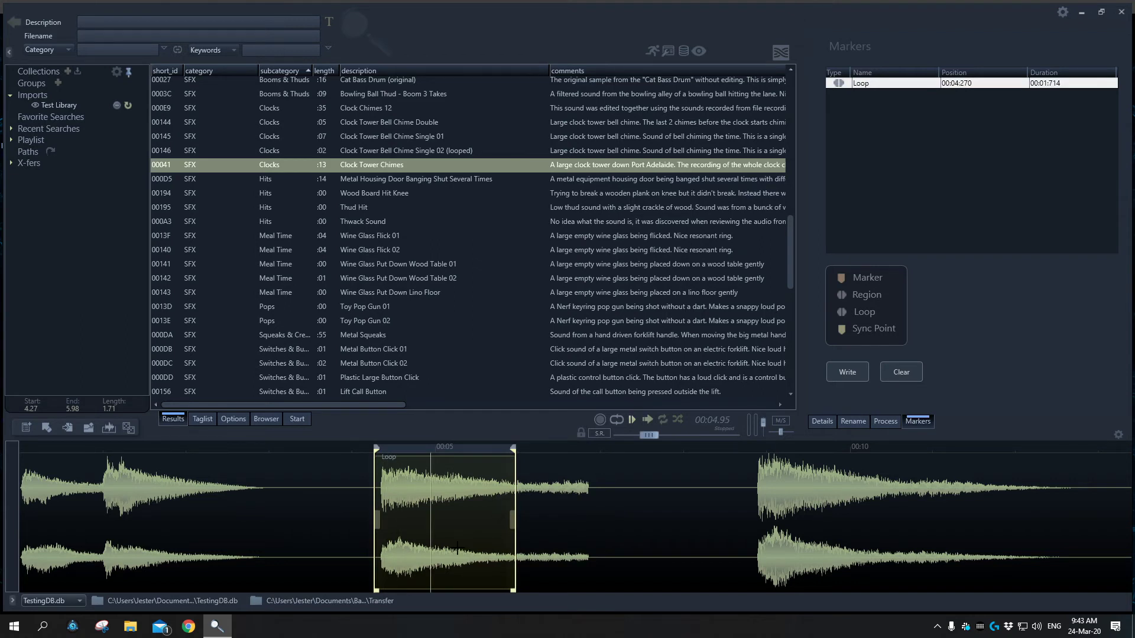
pyautogui.click(847, 372)
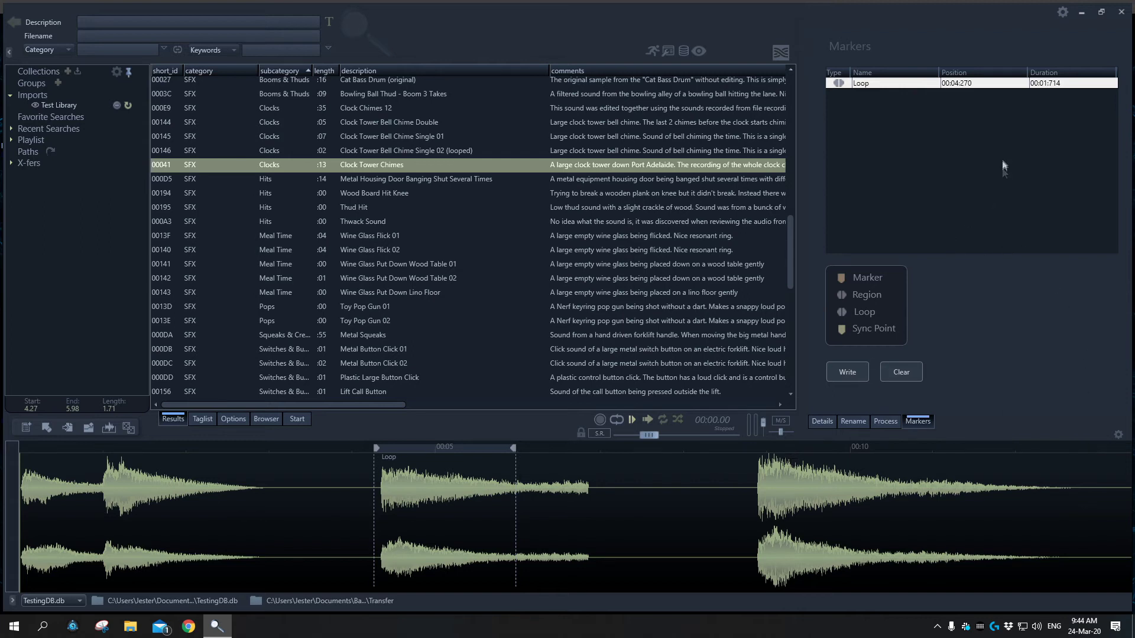
# Clear all markers from Clock Tower Chimes and write the change to the file.
pyautogui.click(901, 372)
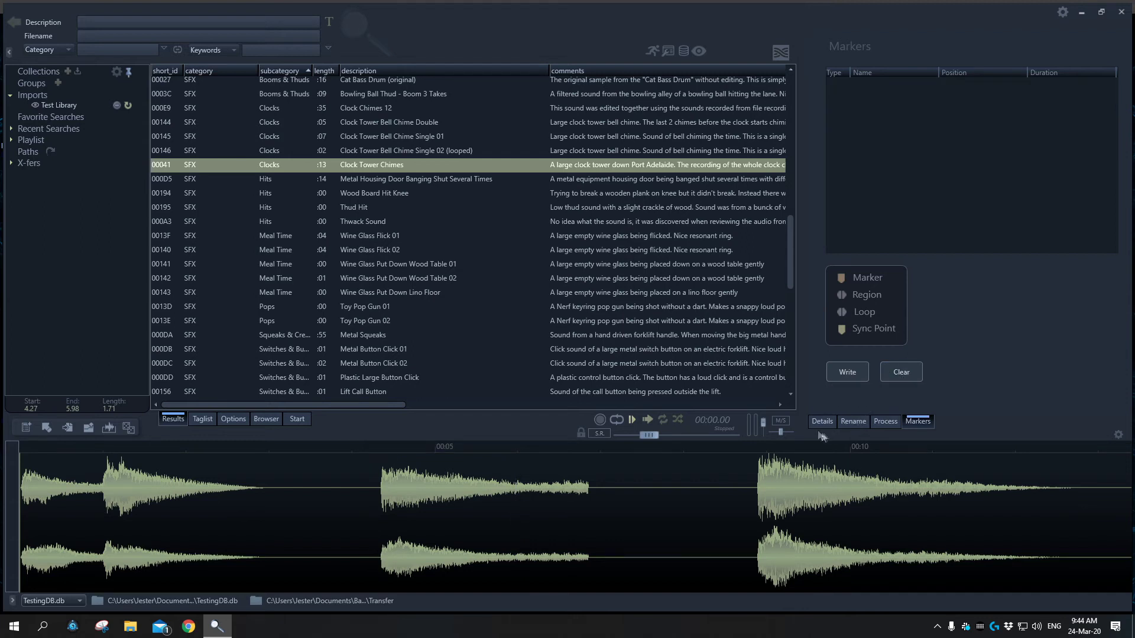
pyautogui.click(852, 376)
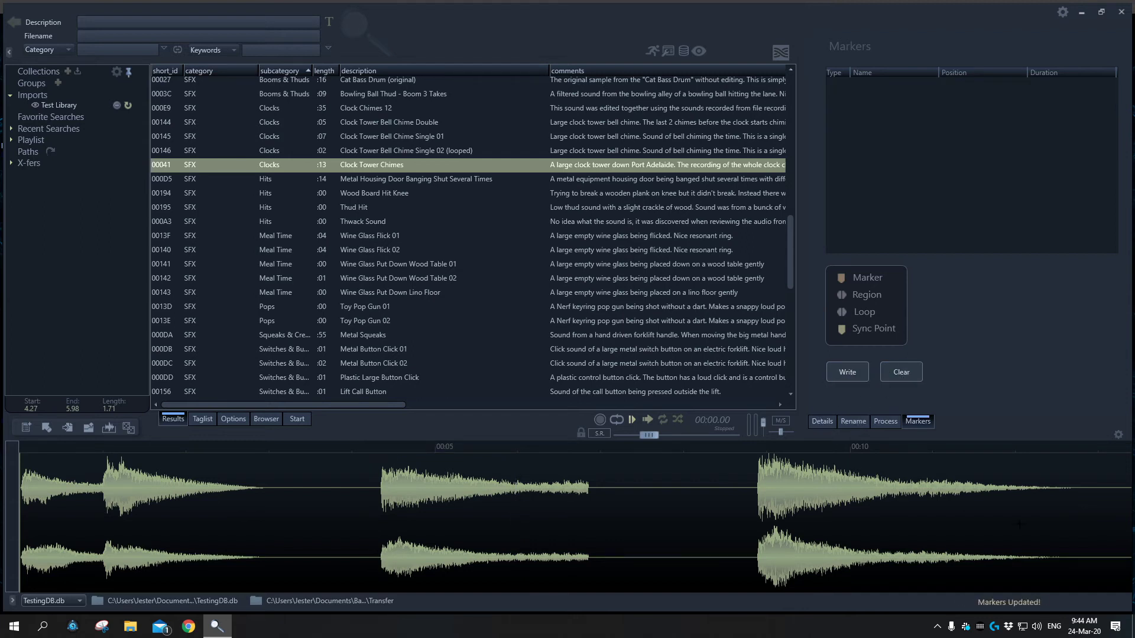
# Select the second chime from about 4.27 to 7.07 s, and zoom the waveform to the last chime, about 8.59 to 11.82 s.
pyautogui.click(1118, 434)
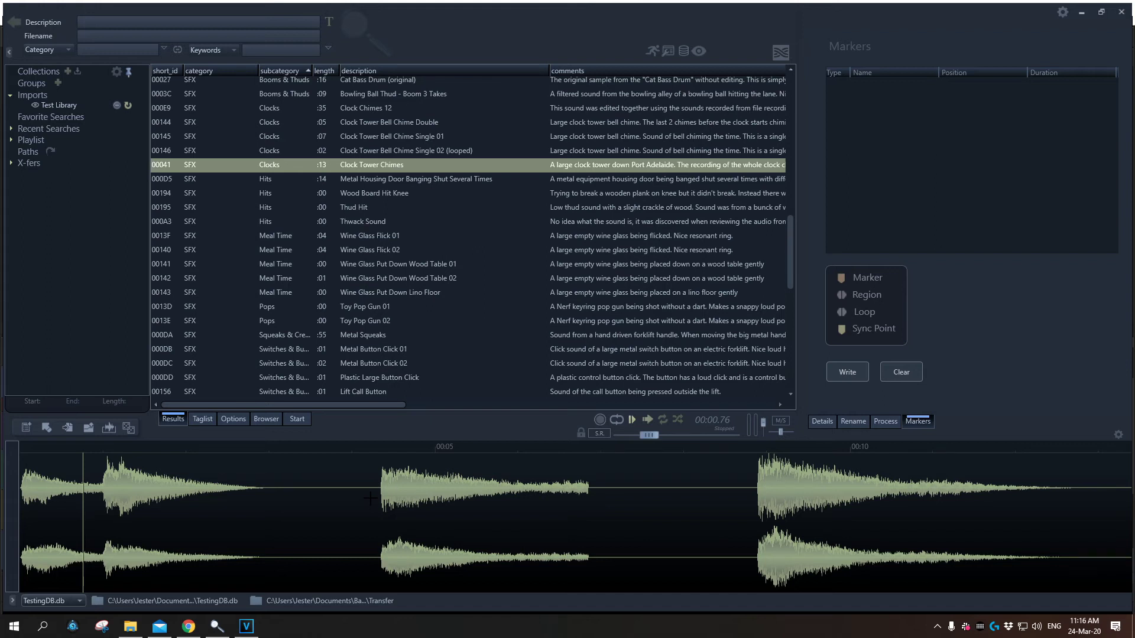
pyautogui.moveTo(369, 498); pyautogui.dragTo(535, 502)
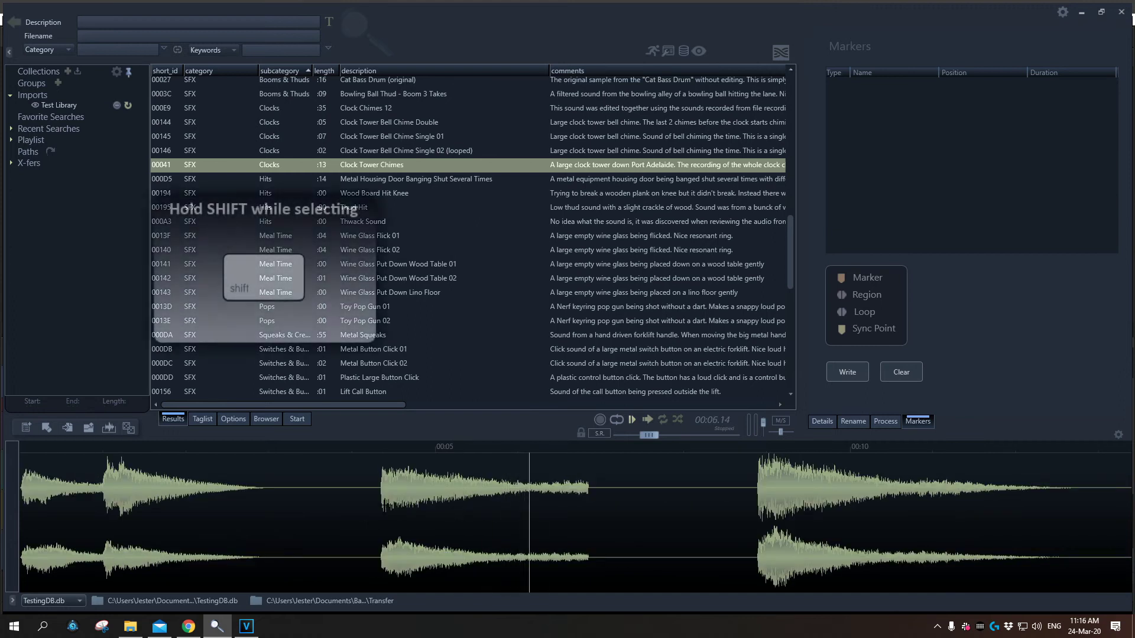
pyautogui.moveTo(374, 500); pyautogui.dragTo(604, 506)
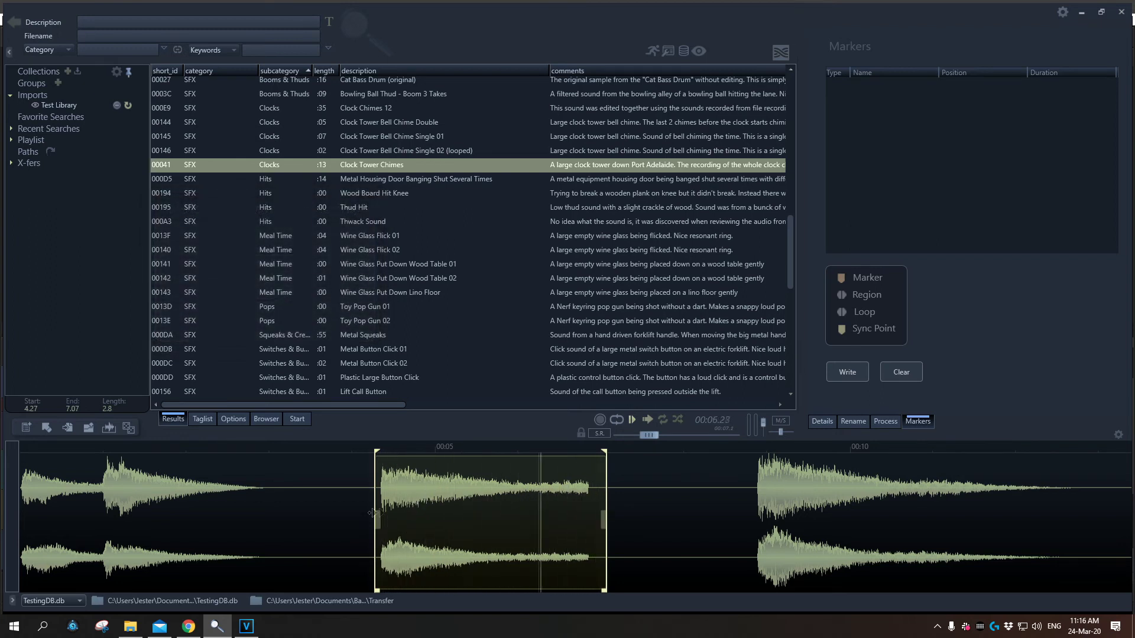
pyautogui.moveTo(743, 503); pyautogui.dragTo(1010, 502)
pyautogui.press('z')
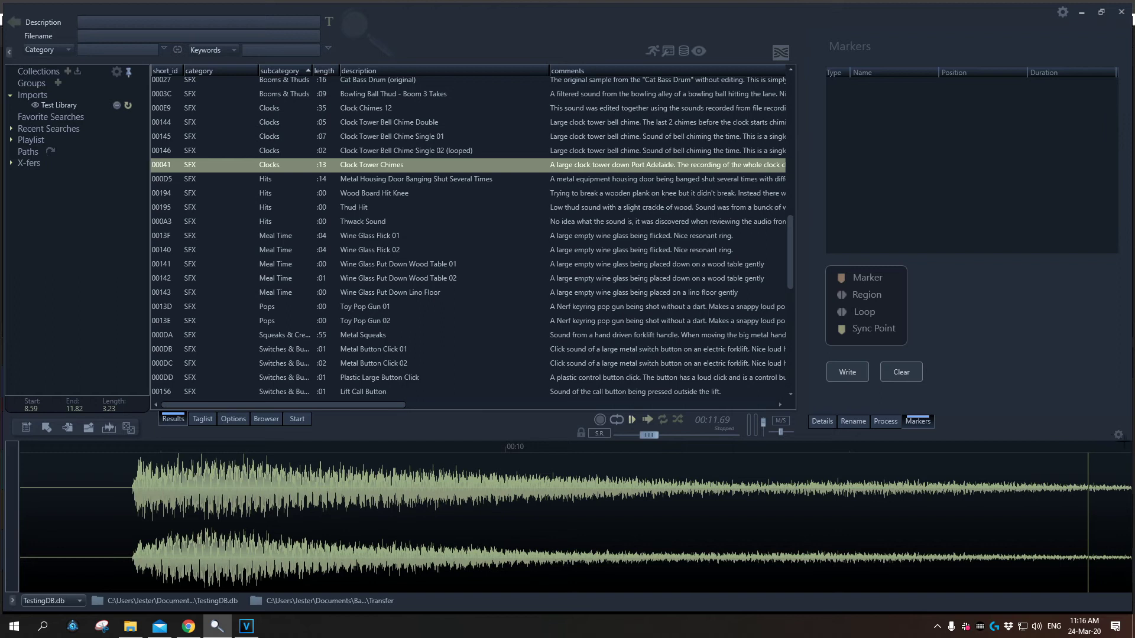
# Turn on Disable Waveform Zoom and select the second chime in the full waveform.
pyautogui.click(1119, 435)
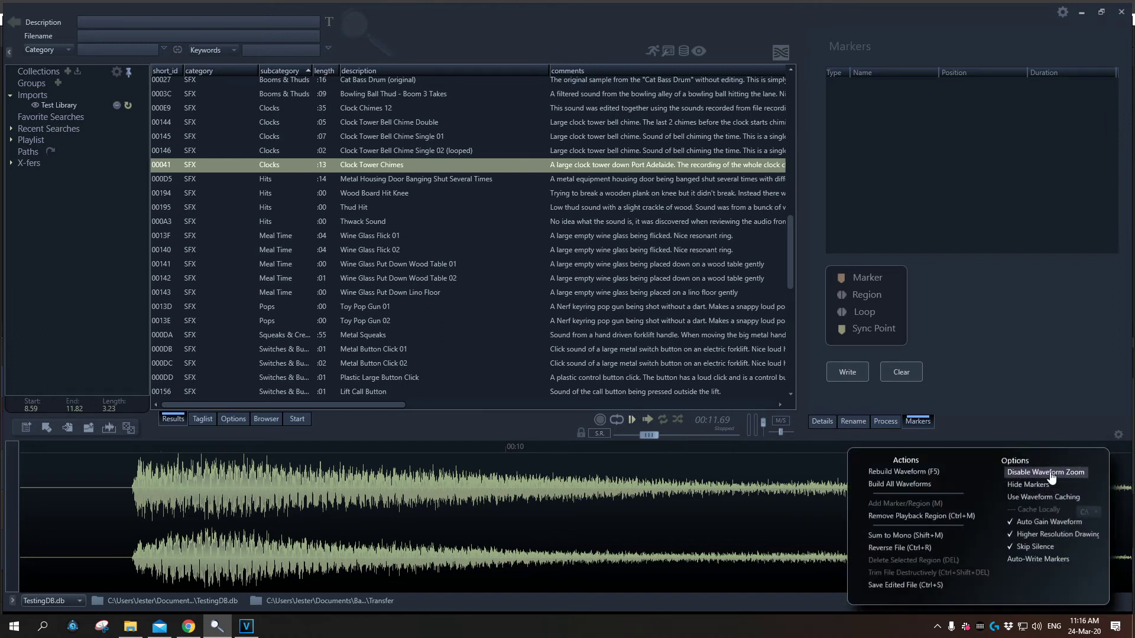
pyautogui.click(1050, 474)
pyautogui.click(1119, 435)
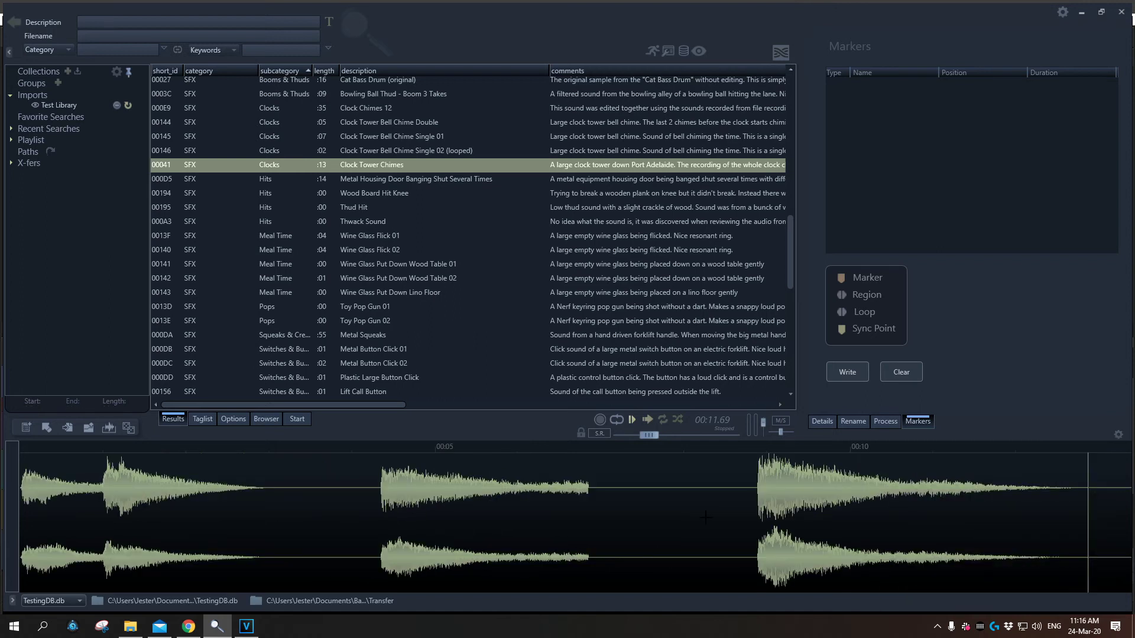
pyautogui.moveTo(375, 489); pyautogui.dragTo(589, 488)
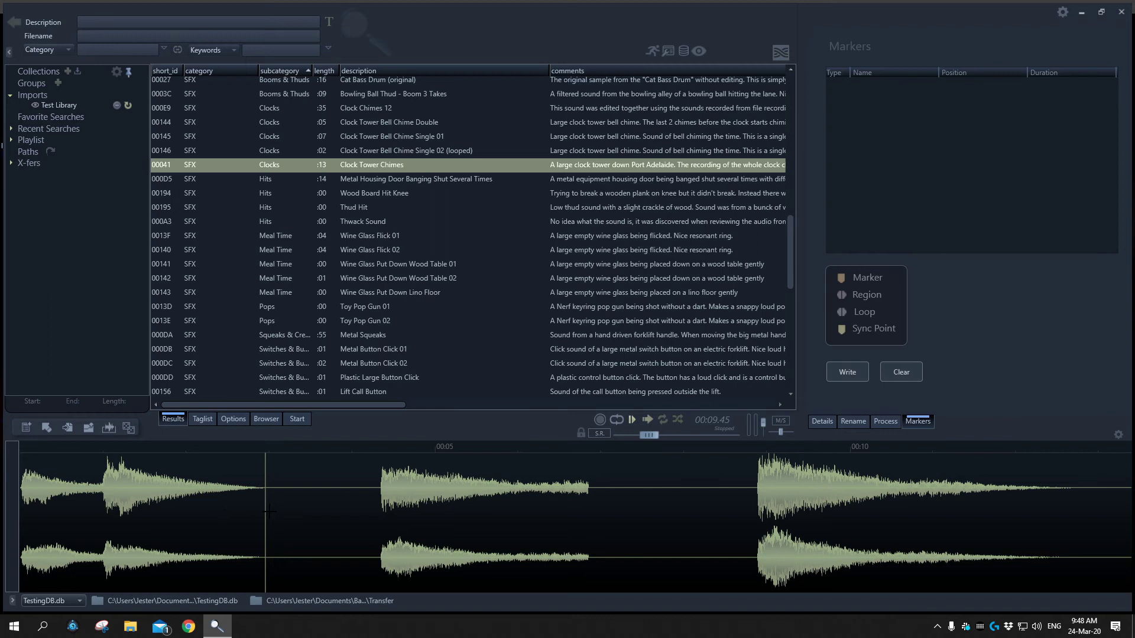
# Add one marker at about 2.959 s and another at about 7.145 s, playing the waveform between the two insertions.
pyautogui.press('m')
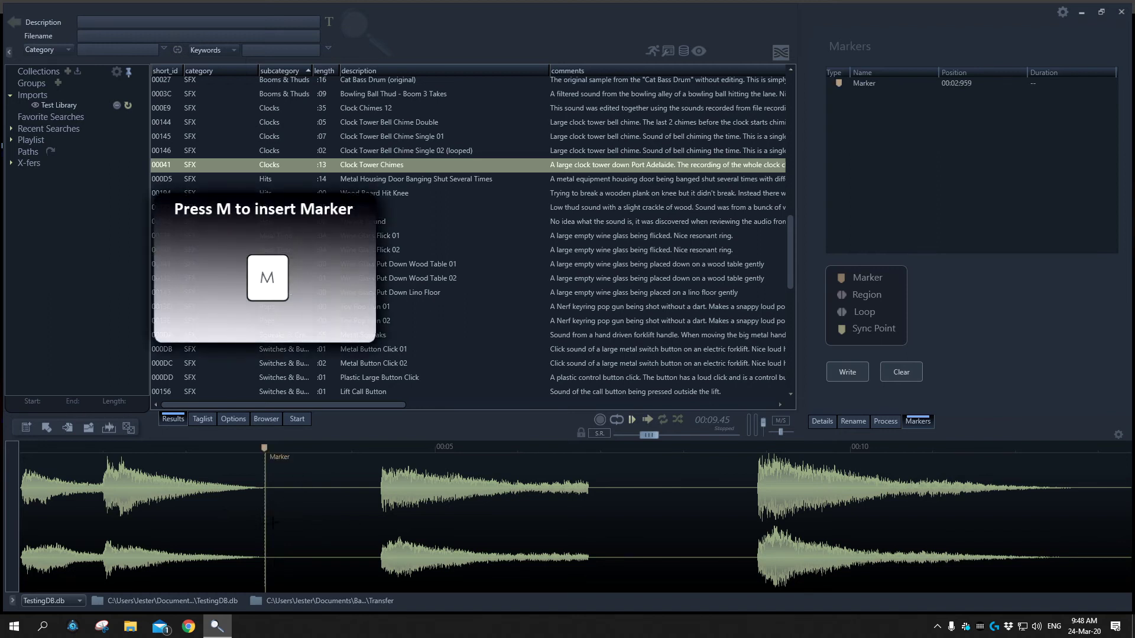
pyautogui.press('space')
pyautogui.click(307, 466)
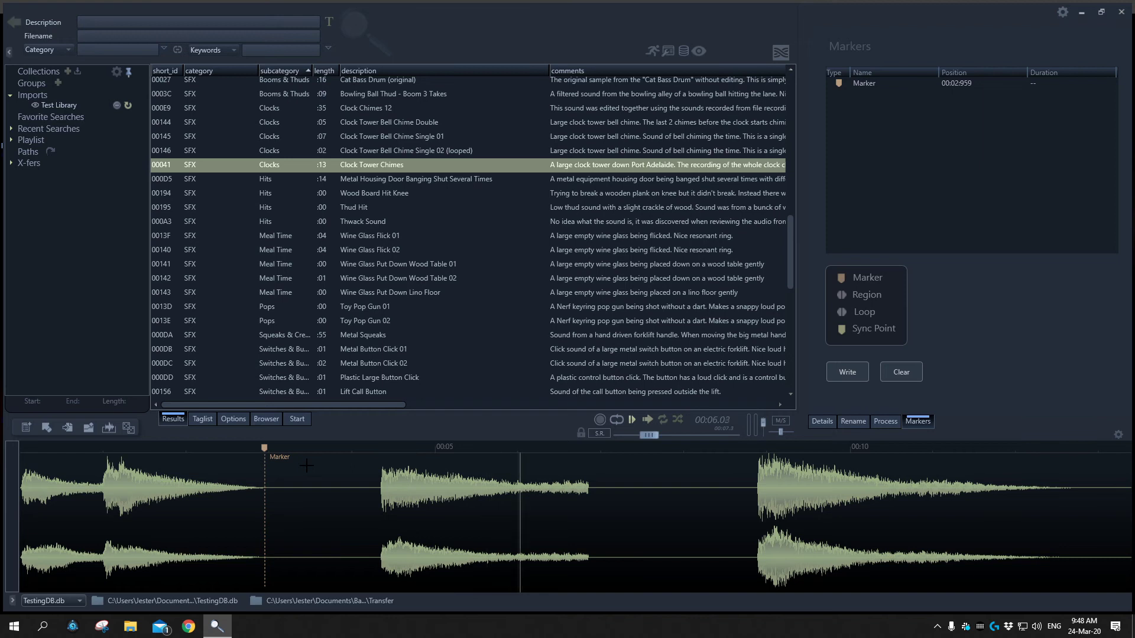
pyautogui.press('m')
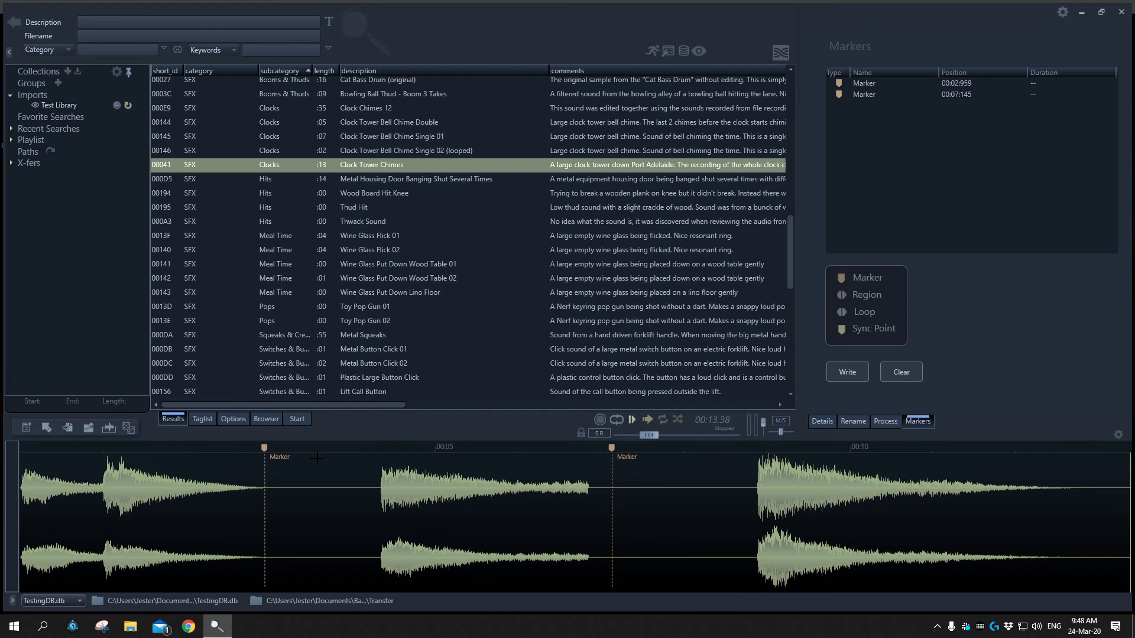
# Move the second marker to about 7.031 s and delete both markers from the waveform.
pyautogui.moveTo(612, 447)
pyautogui.moveTo(612, 448); pyautogui.dragTo(603, 448)
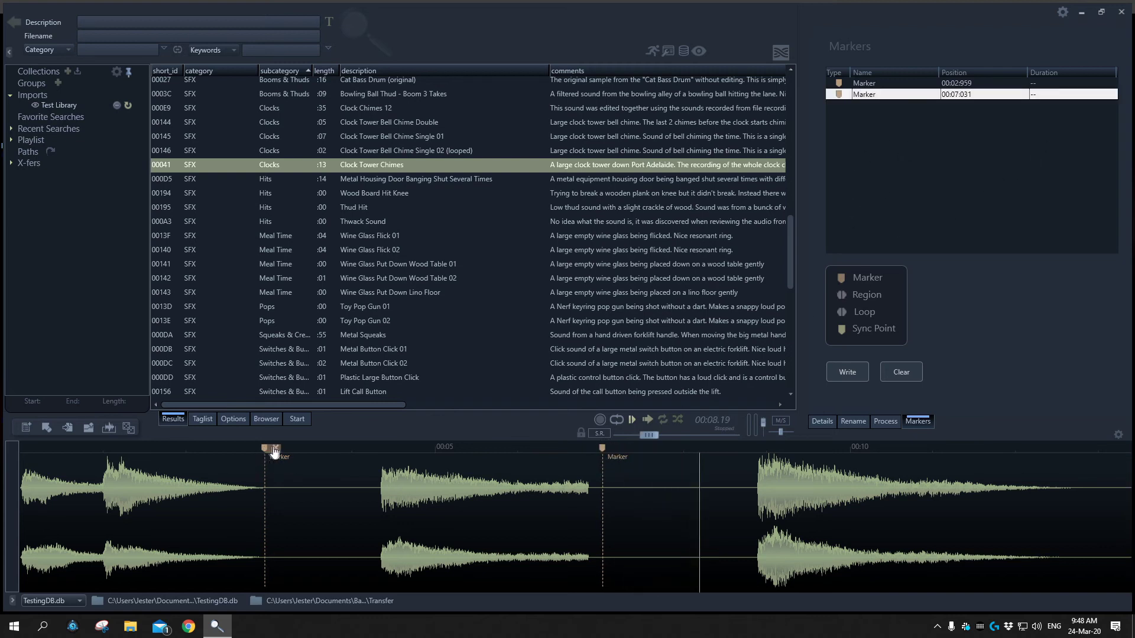
pyautogui.click(275, 450)
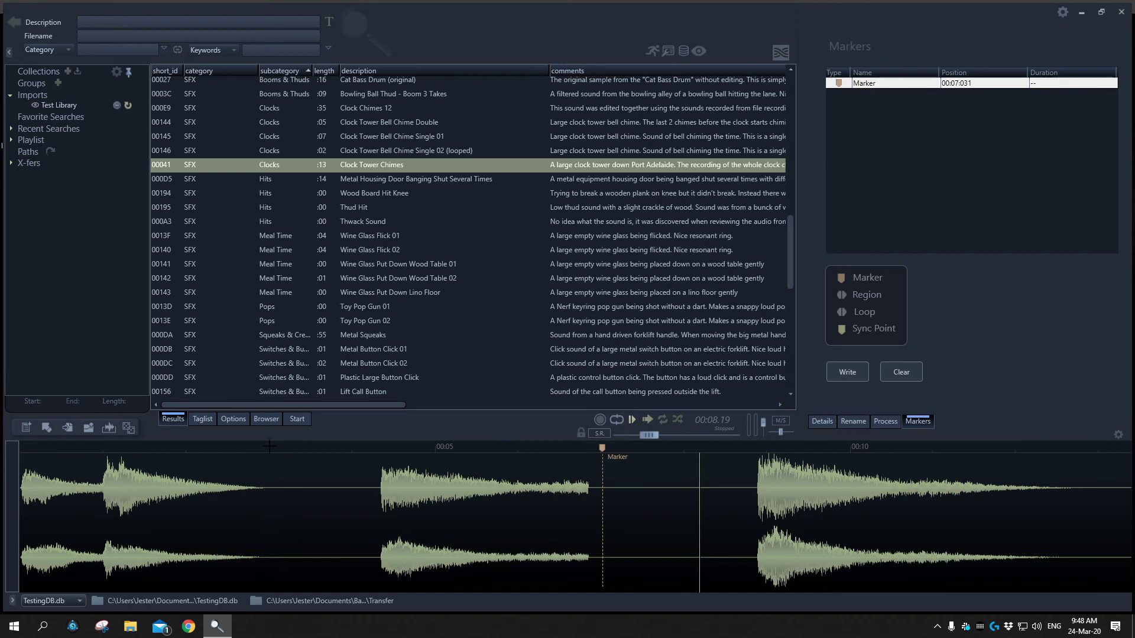
pyautogui.click(612, 449)
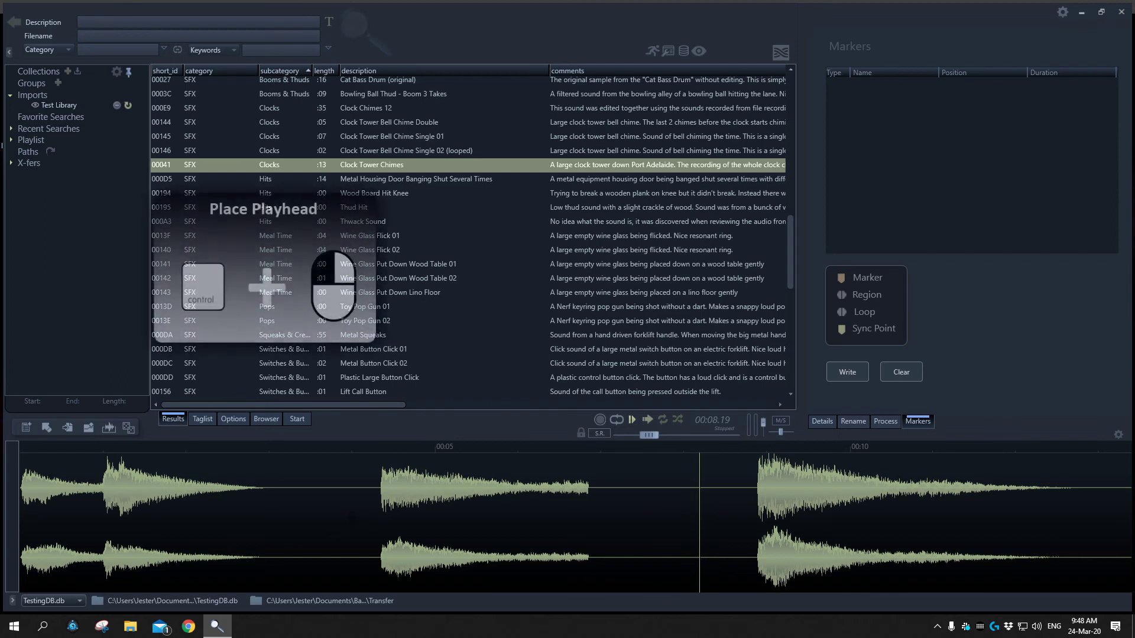
# Place the playhead just before the second chime, and start playback from the silence before the last chime.
pyautogui.keyDown('ctrl'); pyautogui.click(373, 507); pyautogui.keyUp('ctrl')
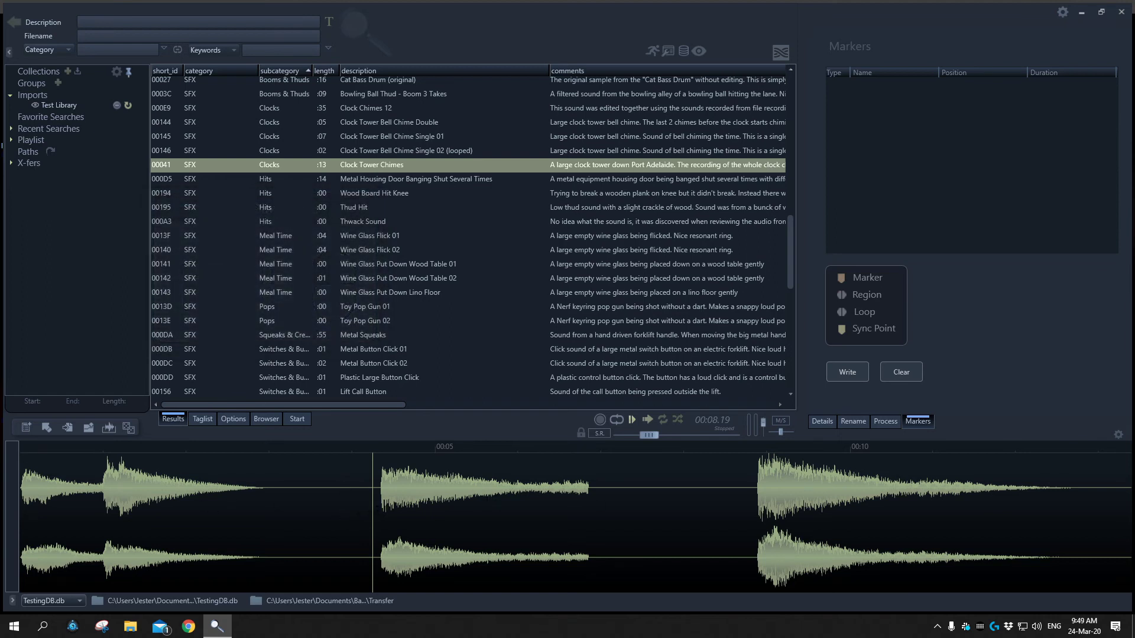
pyautogui.click(698, 516)
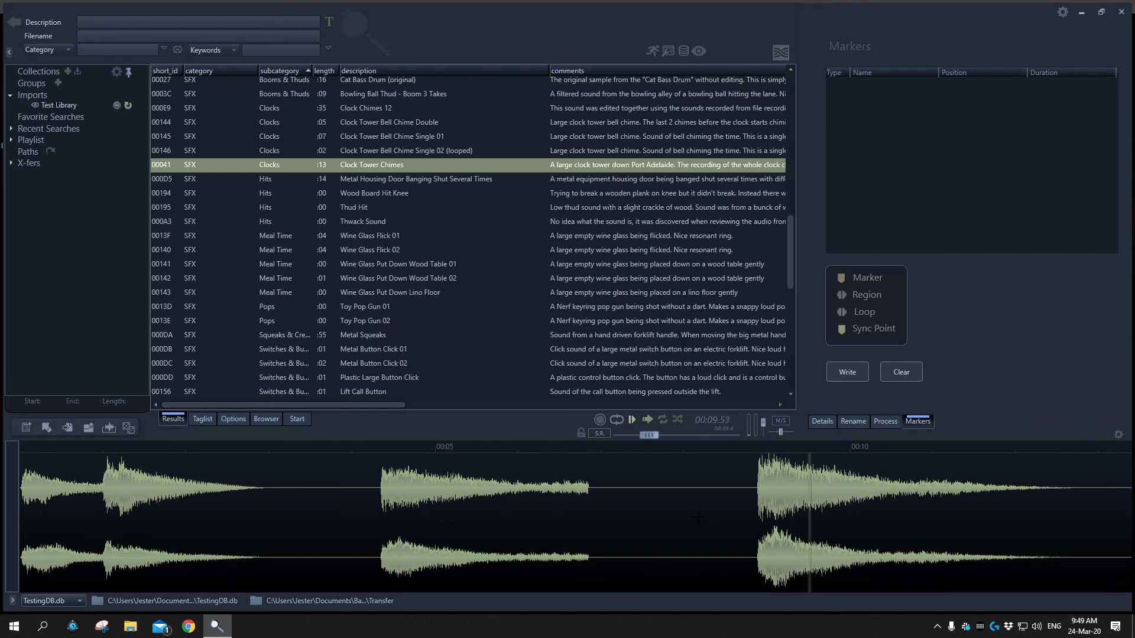
# Insert one marker at about 4.189 s before the second chime and another at about 8.783 s before the last chime.
pyautogui.click(366, 501)
pyautogui.press('m')
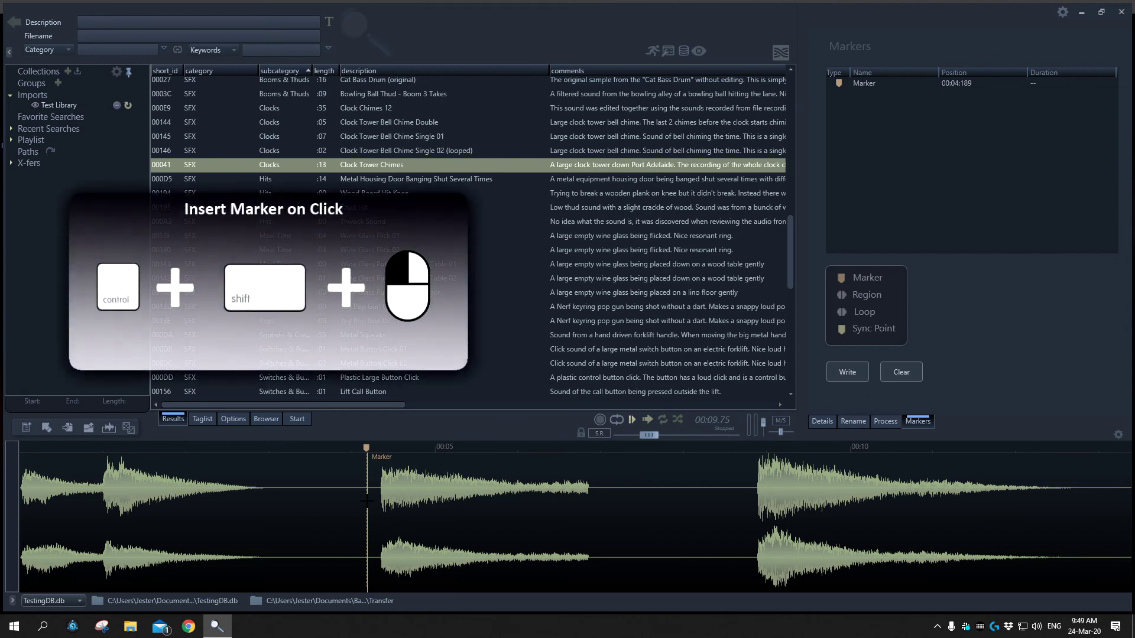
pyautogui.keyDown('ctrl'); pyautogui.keyDown('shift'); pyautogui.click(748, 499); pyautogui.keyUp('shift'); pyautogui.keyUp('ctrl')
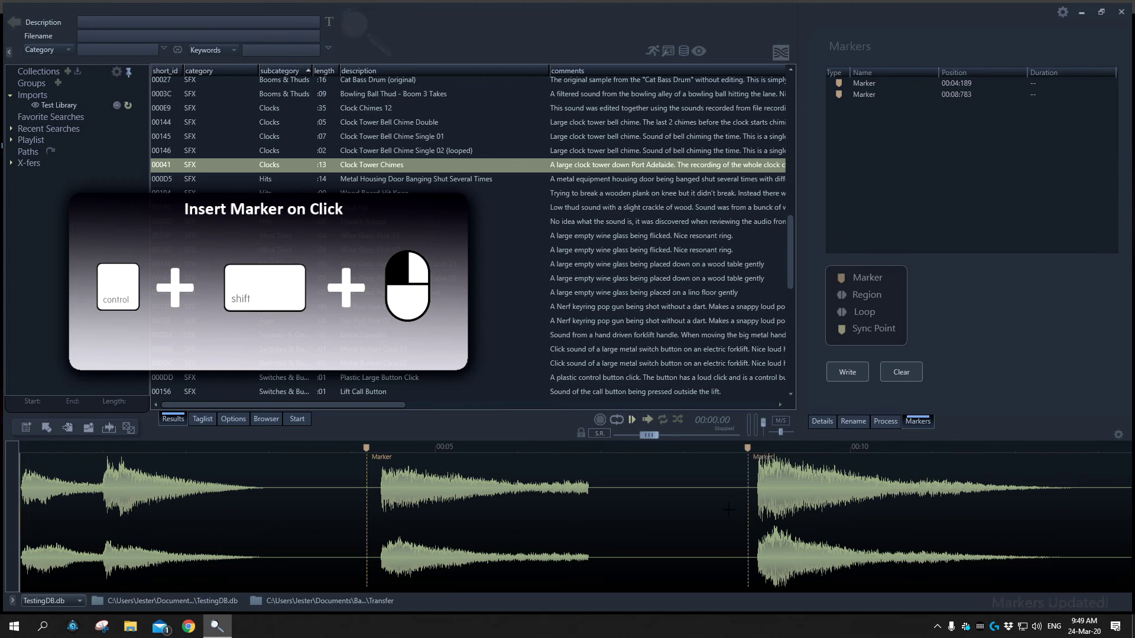
# Insert more markers at about 7.993 s and 6.839 s plus two within the second chime, and clear all markers.
pyautogui.keyDown('ctrl'); pyautogui.keyDown('shift'); pyautogui.click(682, 510); pyautogui.keyUp('shift'); pyautogui.keyUp('ctrl')
pyautogui.keyDown('ctrl'); pyautogui.keyDown('shift'); pyautogui.click(586, 510); pyautogui.keyUp('shift'); pyautogui.keyUp('ctrl')
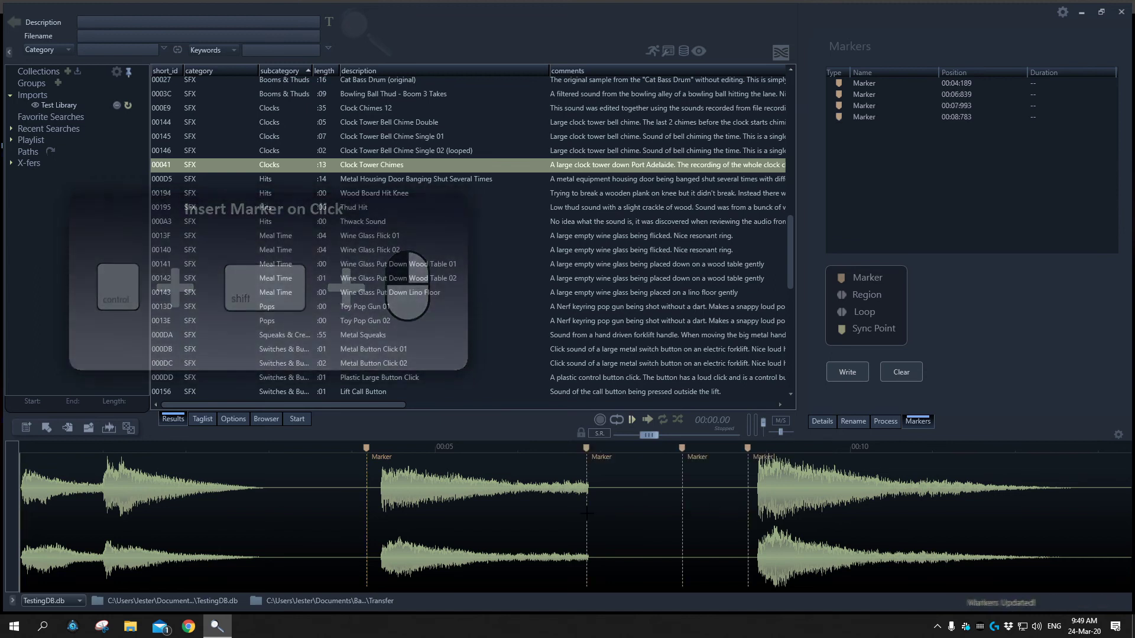
pyautogui.keyDown('ctrl'); pyautogui.keyDown('shift'); pyautogui.click(465, 507); pyautogui.keyUp('shift'); pyautogui.keyUp('ctrl')
pyautogui.keyDown('ctrl'); pyautogui.keyDown('shift'); pyautogui.click(517, 507); pyautogui.keyUp('shift'); pyautogui.keyUp('ctrl')
pyautogui.click(901, 372)
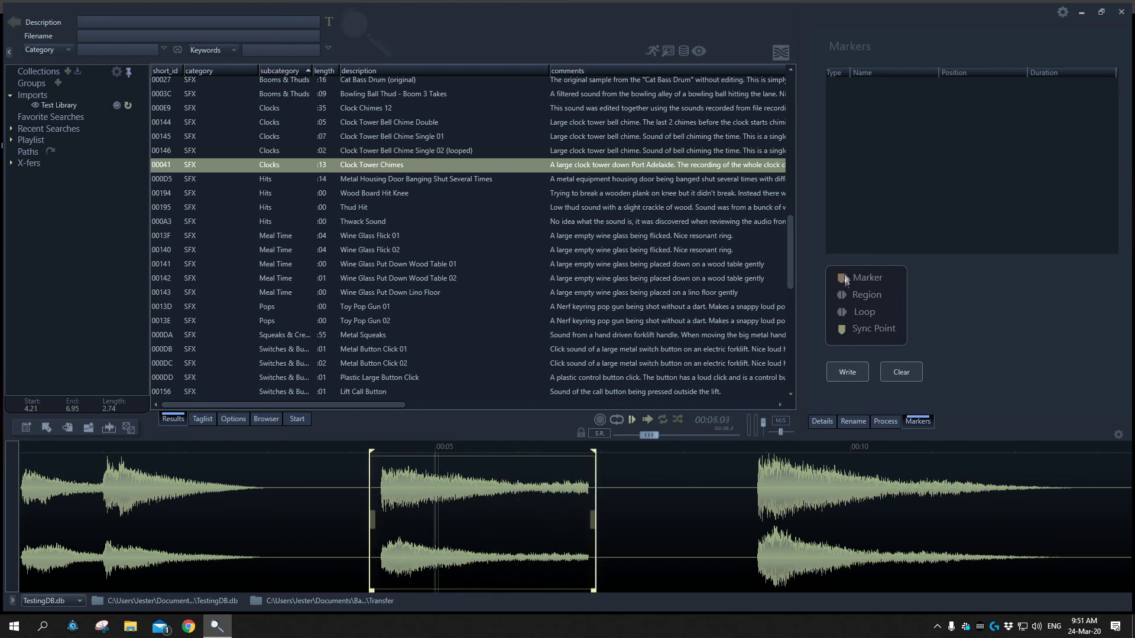
# Add a region over the selected second chime, and another around the last chime from about 8.25 s to 11.71 s.
pyautogui.click(843, 295)
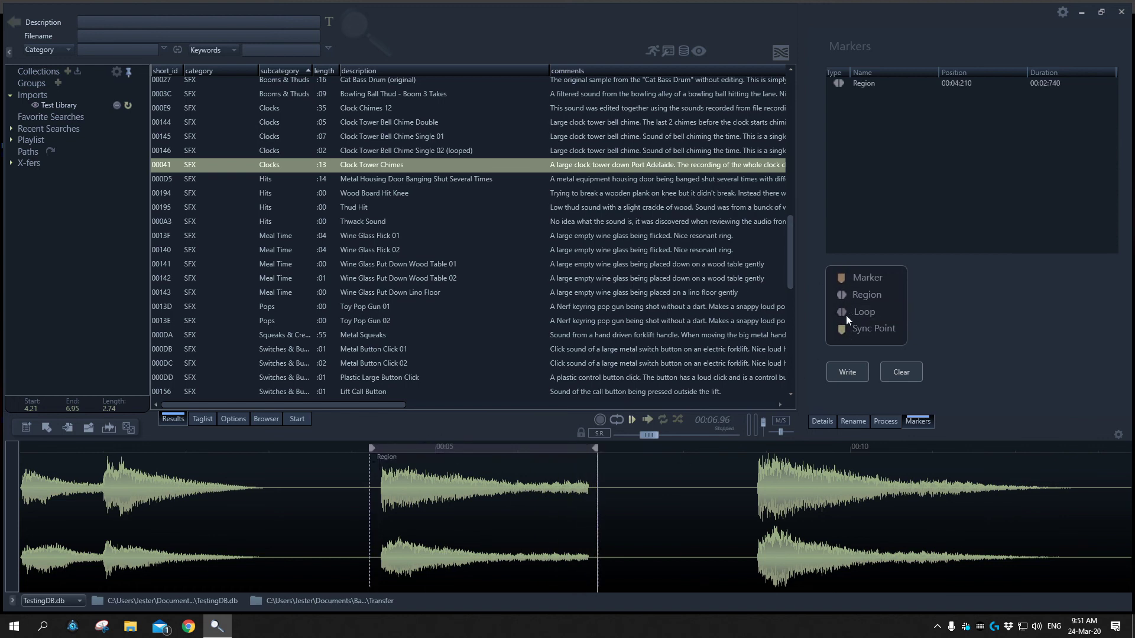
pyautogui.moveTo(736, 508); pyautogui.dragTo(938, 509)
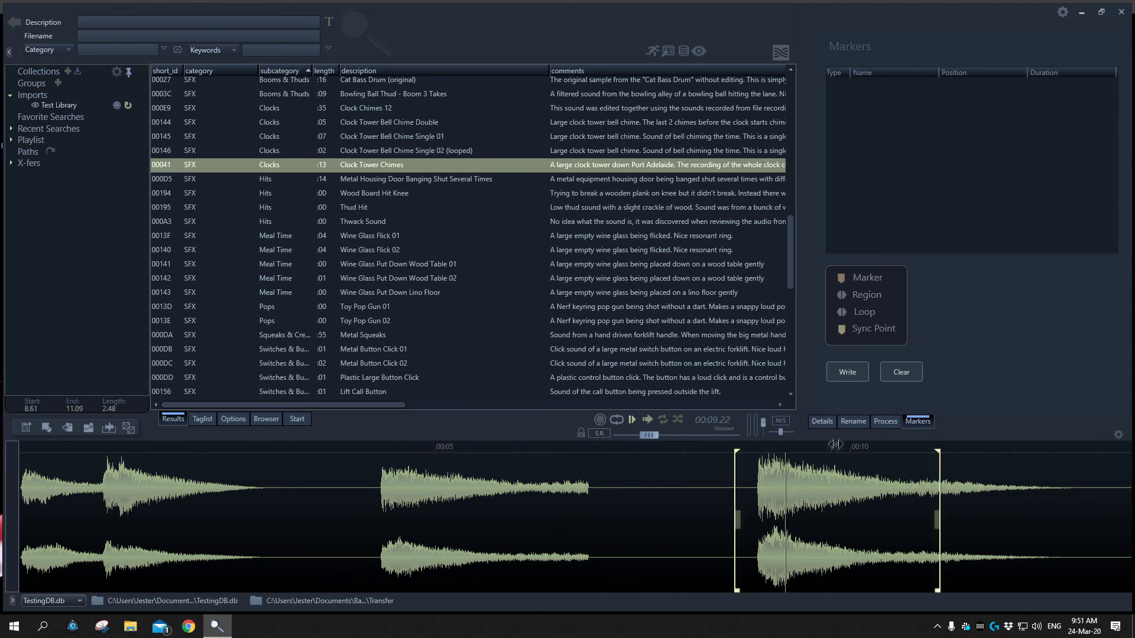
pyautogui.moveTo(707, 508); pyautogui.dragTo(989, 510)
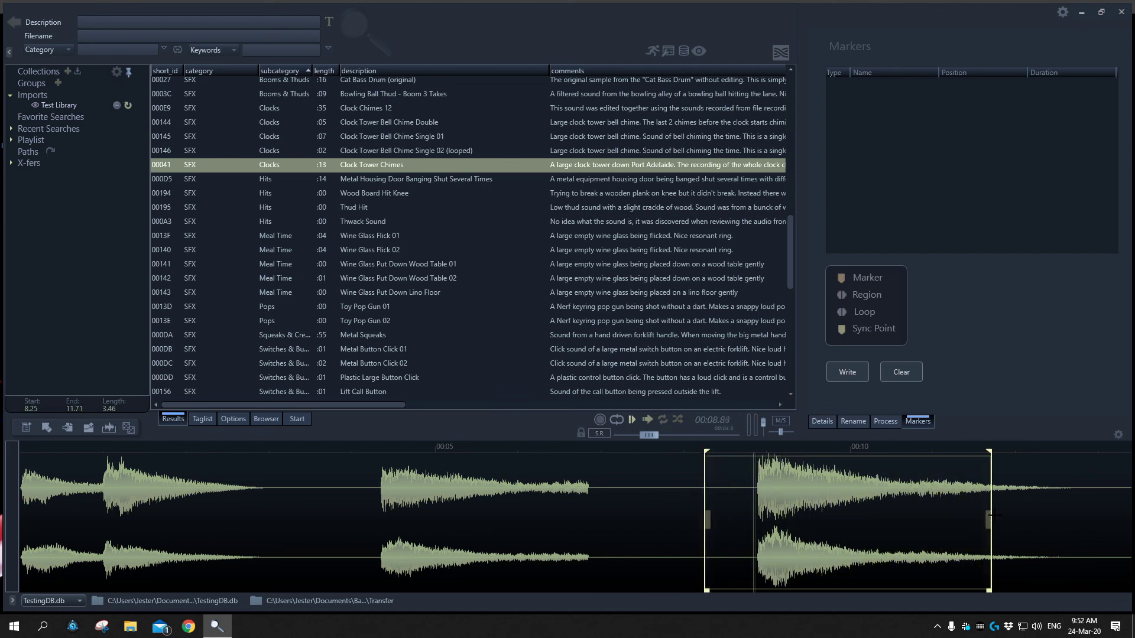
pyautogui.press('m')
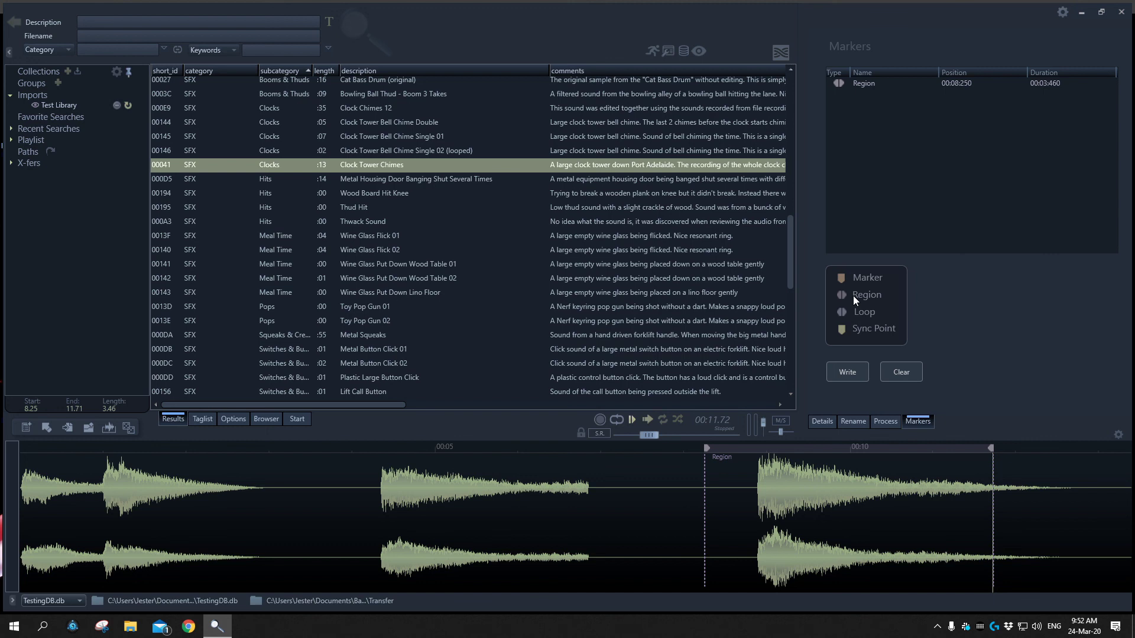
# Insert a loop marker around the second chime from about 4.19 s to 7.1 s, and clear all markers.
pyautogui.moveTo(368, 500); pyautogui.dragTo(607, 521)
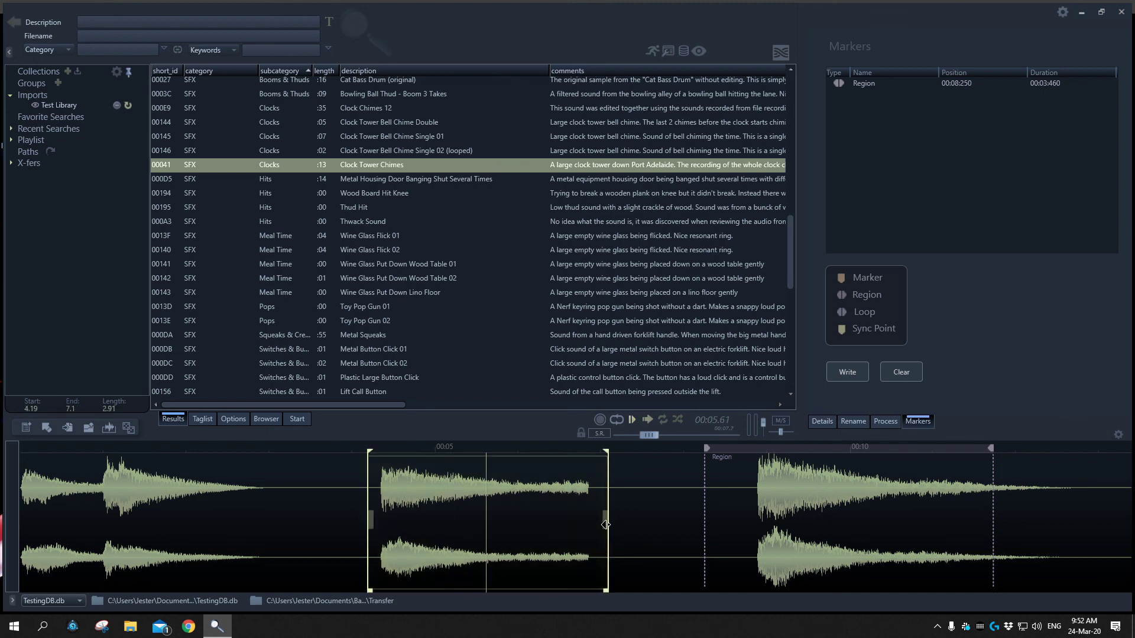
pyautogui.hotkey('ctrl', 'm')
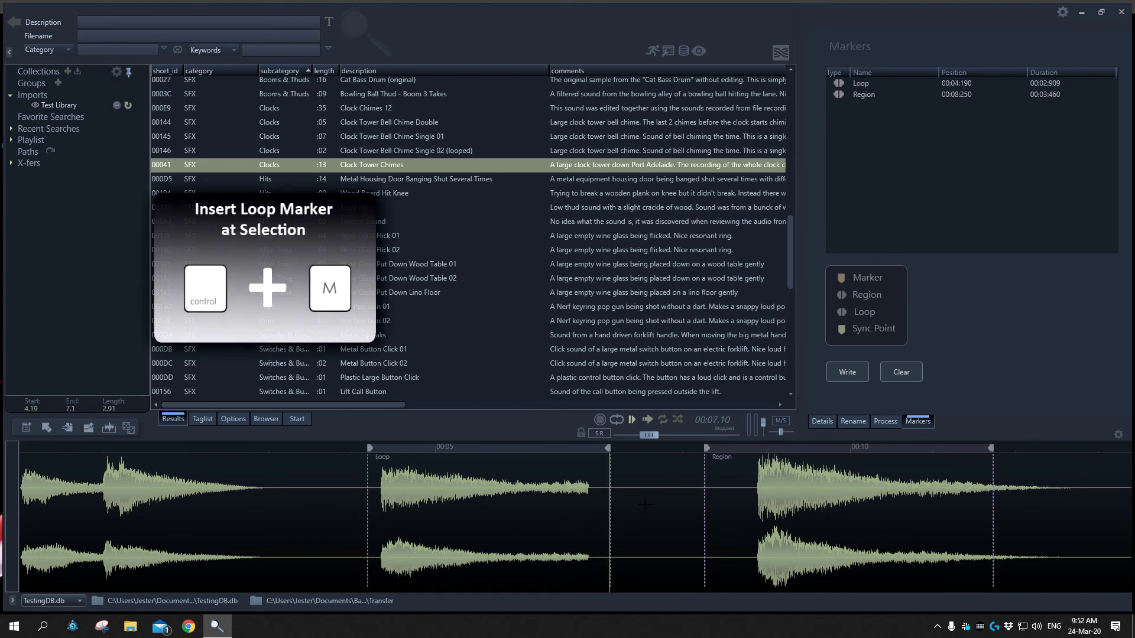
pyautogui.click(901, 372)
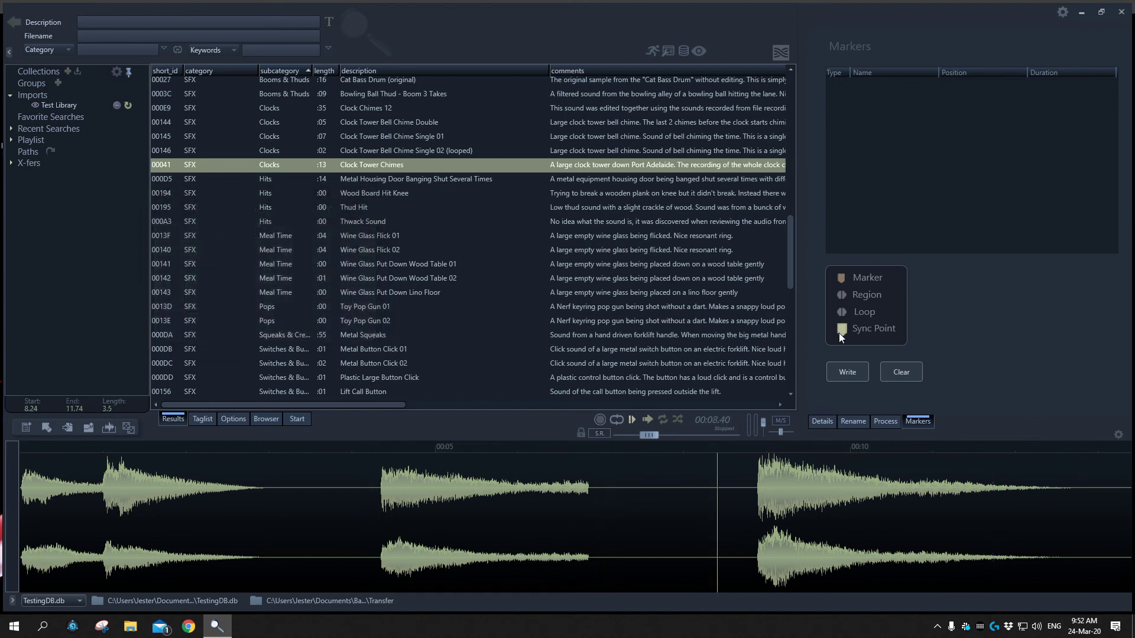
# Set a sync point at about 3.419 s in the silence before the second chime, and replace it with one at about 3.612 s.
pyautogui.click(304, 487)
pyautogui.hotkey('alt', 'm')
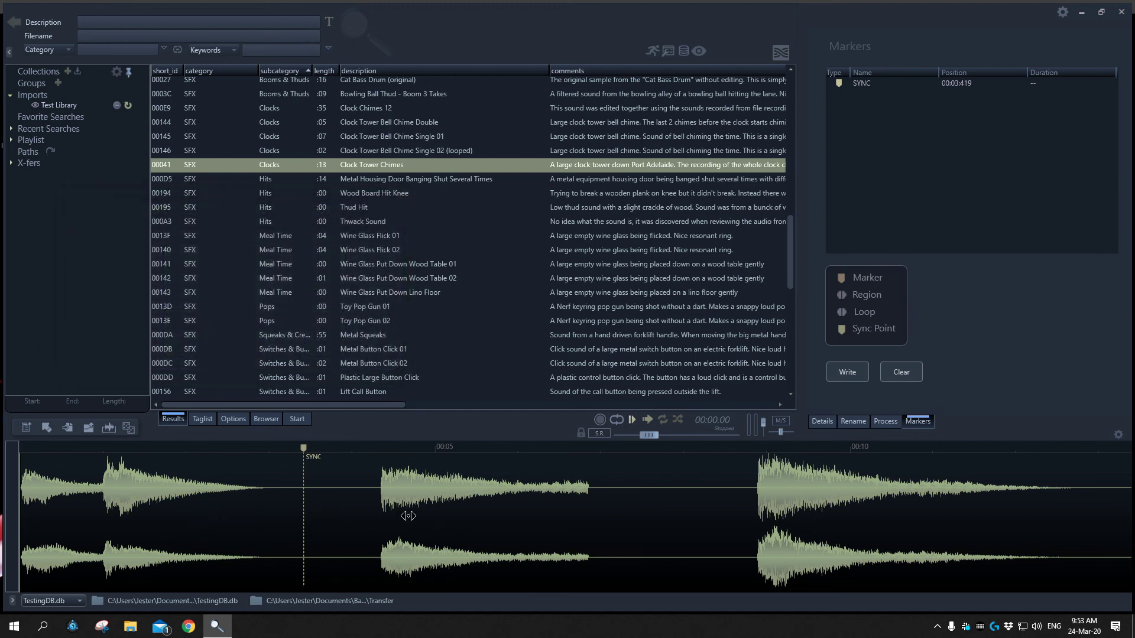
pyautogui.click(365, 497)
pyautogui.click(320, 486)
pyautogui.click(839, 330)
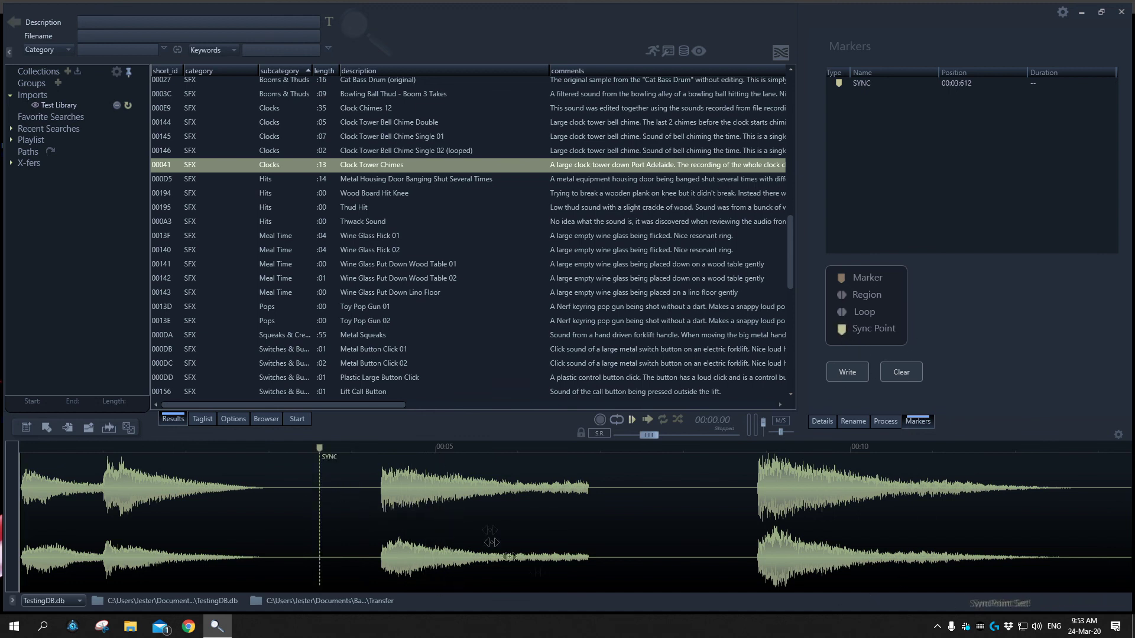